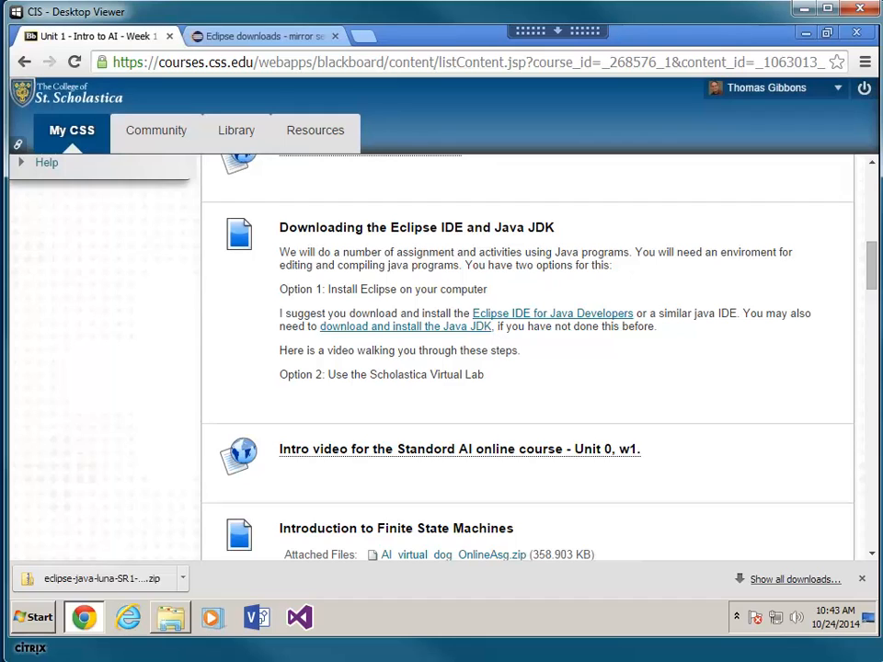
Open the Java IDE package page on eclipse.org through the course page's Eclipse IDE for Java Developers link
left_click(536, 318)
left_click(500, 36)
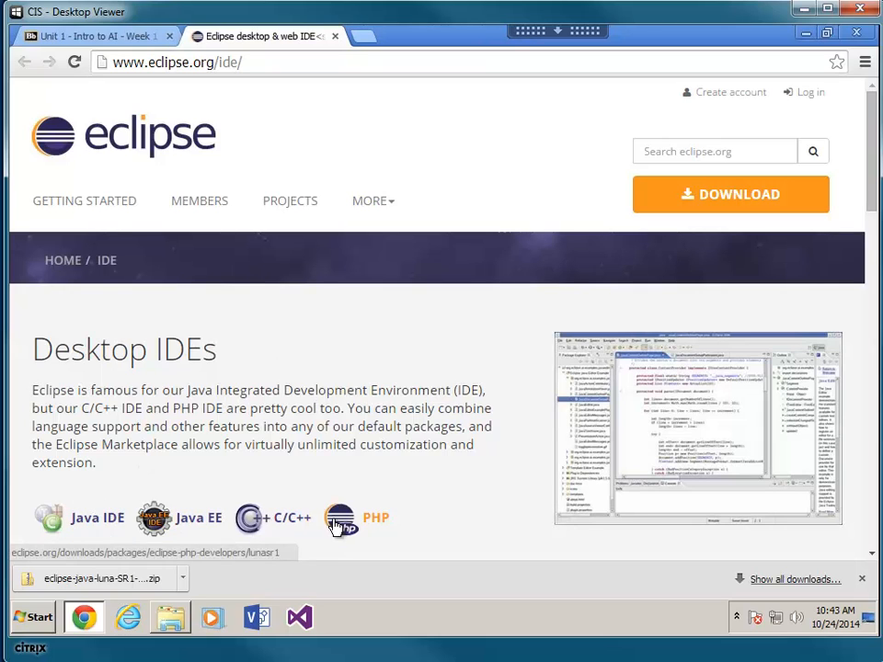
scroll(339, 524, "down", 2)
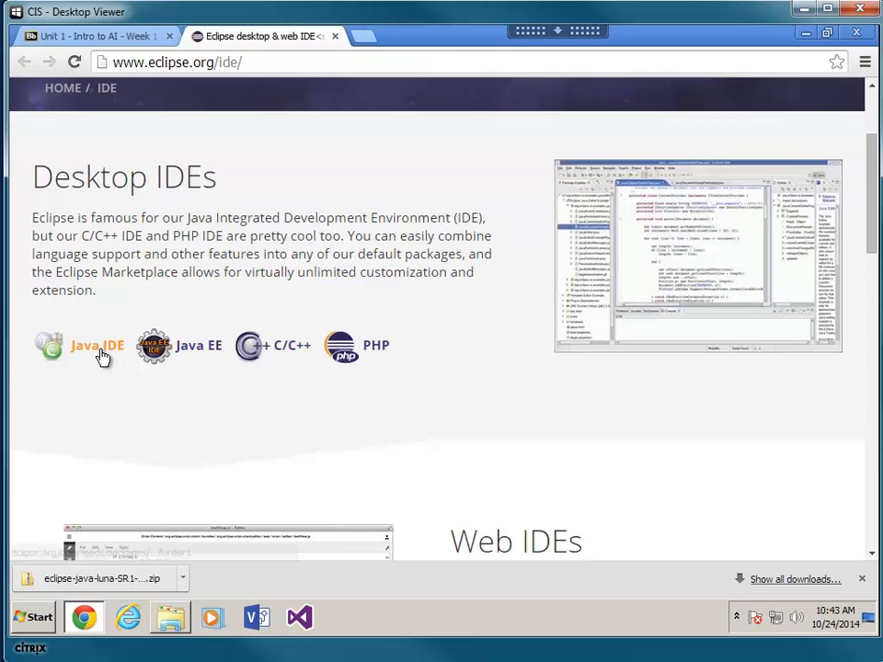
left_click(103, 356)
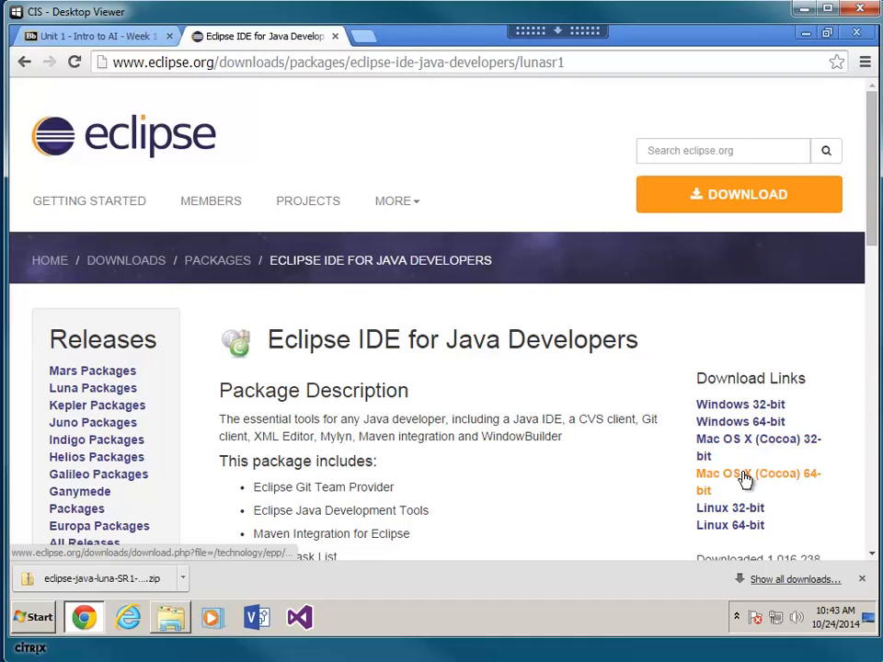
Download the Windows 32-bit Eclipse package, eclipse-java-luna-SR1-win32.zip, from the Indiana University mirror
left_click(741, 410)
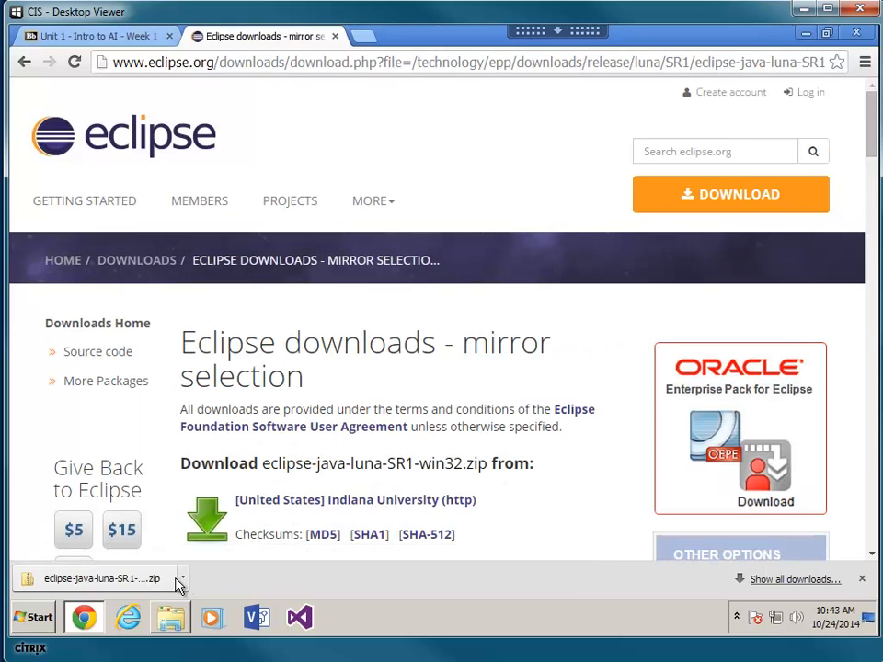
scroll(249, 442, "down", 2)
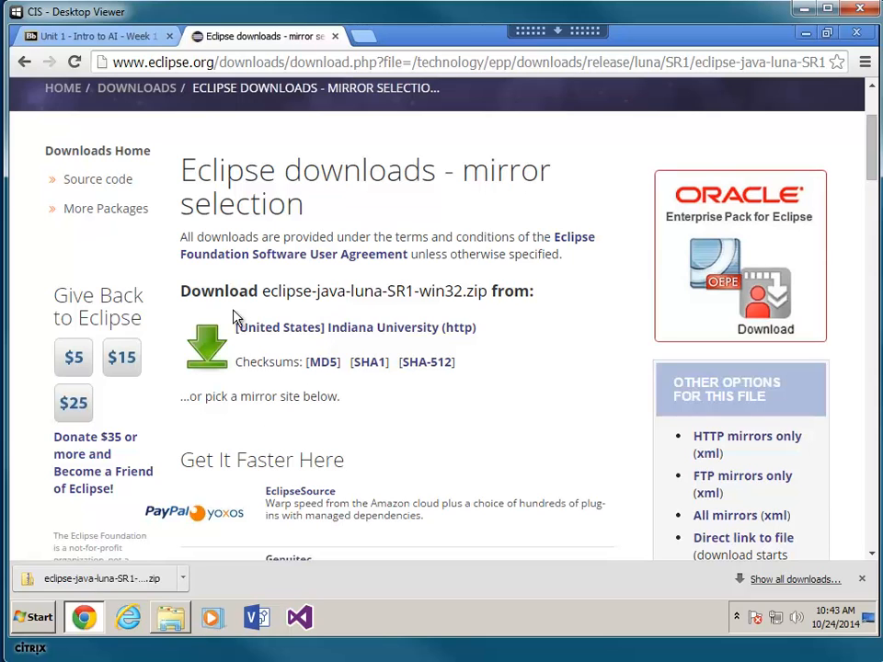
left_click(316, 328)
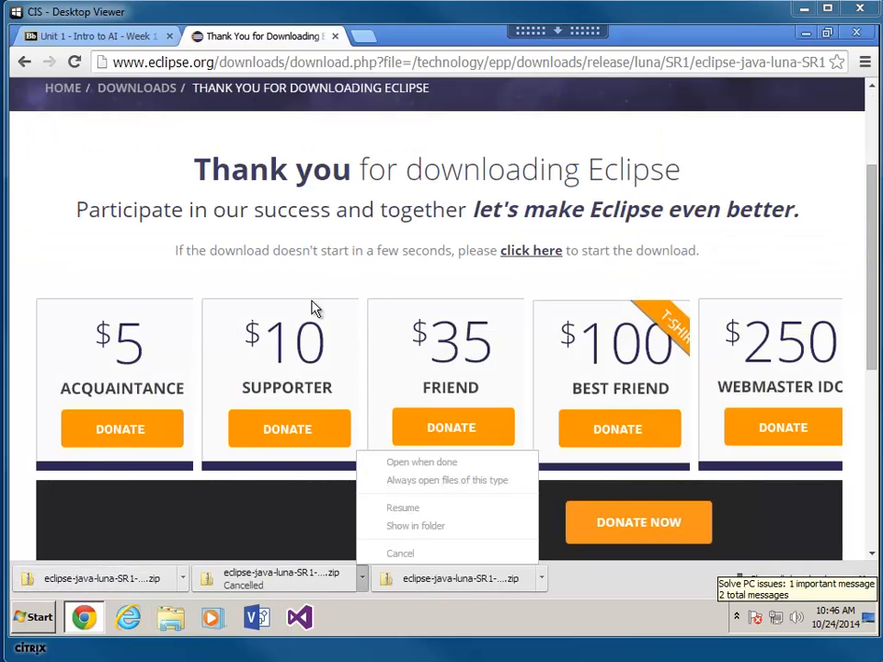
Show the downloaded eclipse-java-luna-SR1-win32 (1) archive in its folder and extract all its files to the suggested destination
left_click(183, 577)
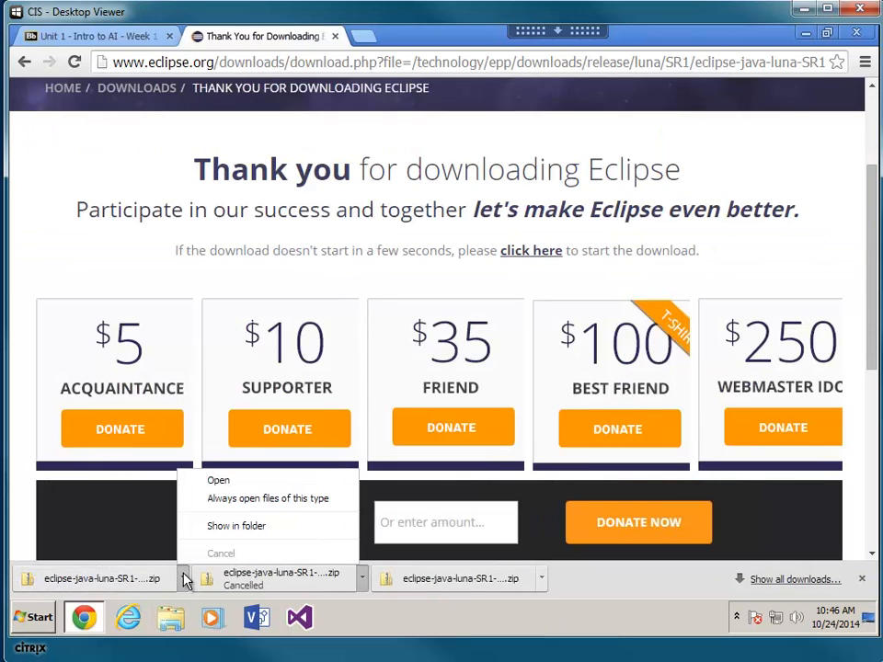
left_click(205, 529)
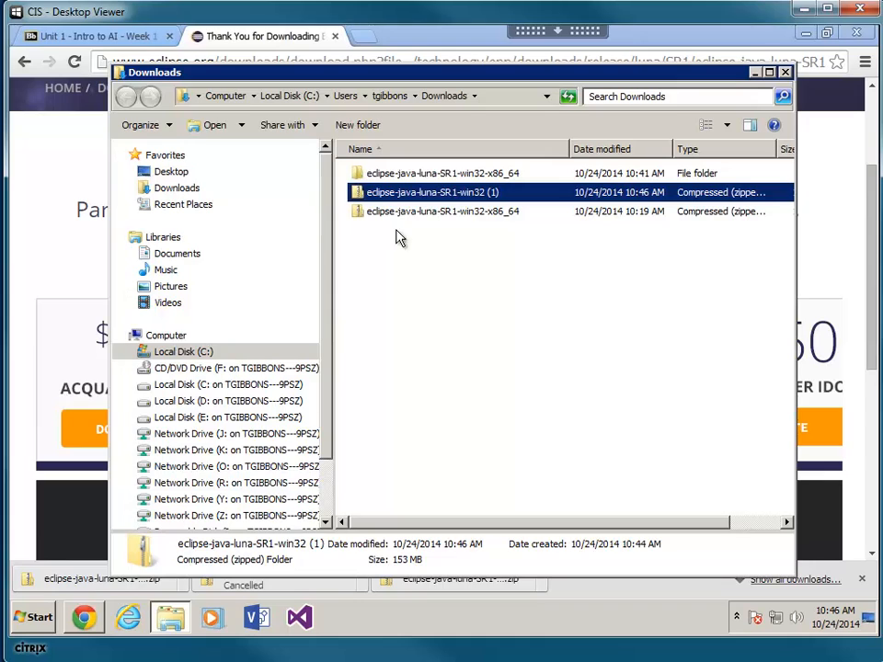
right_click(380, 190)
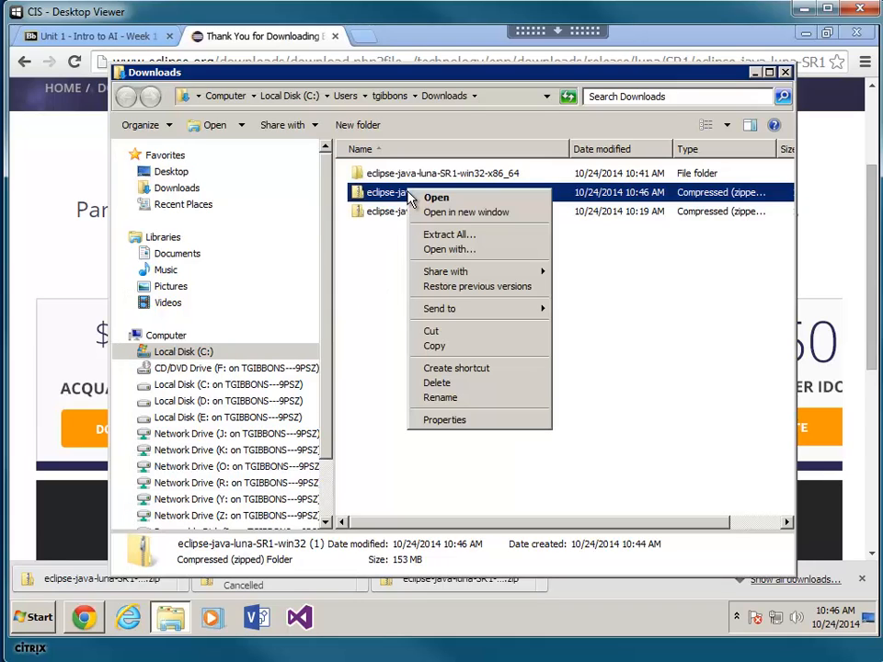
left_click(448, 234)
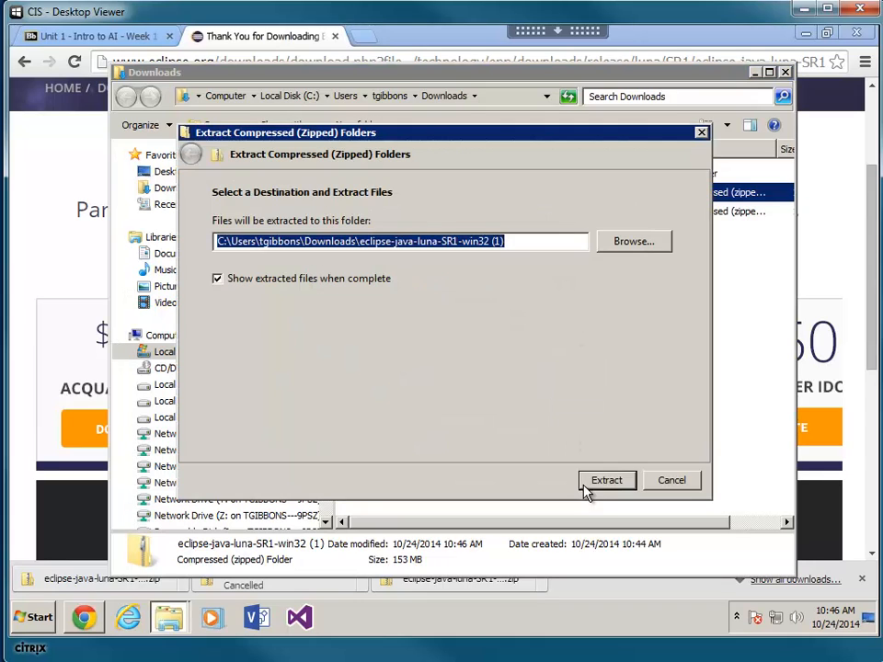
left_click(607, 481)
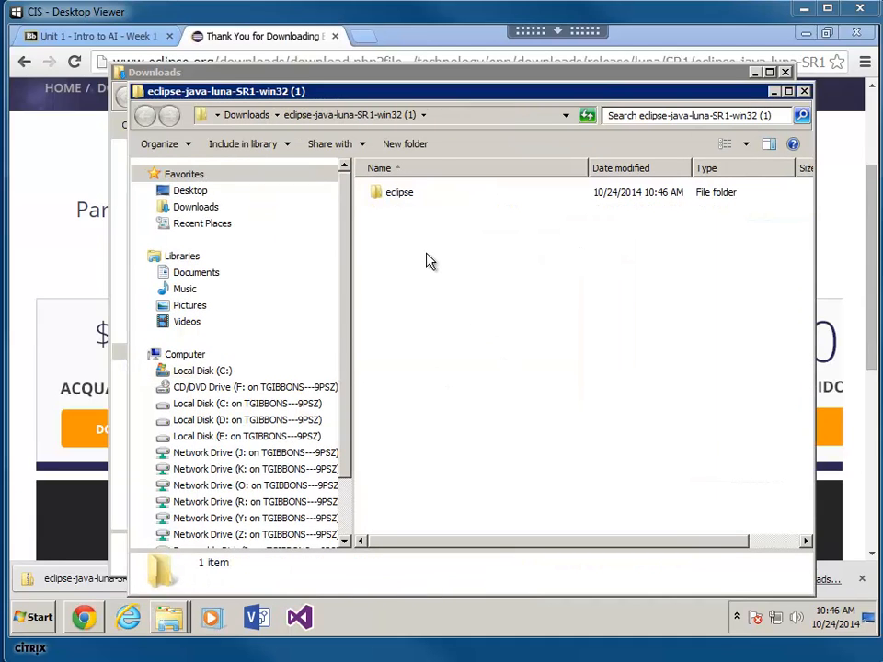
Check the contents of the extracted eclipse folder, move the folder to the Desktop, and open the Desktop
double_click(380, 193)
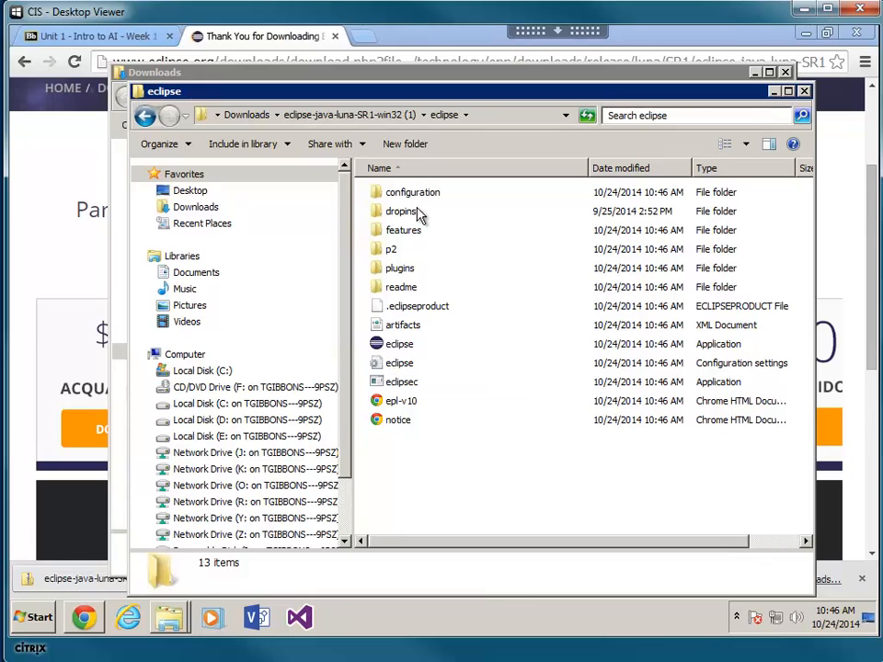
left_click(376, 118)
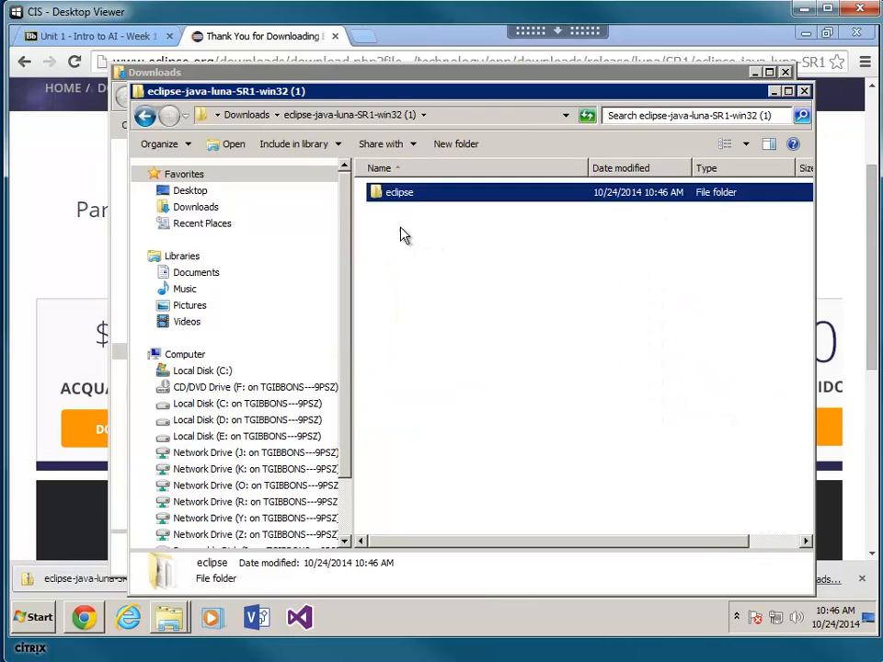
left_click_drag(384, 193, 227, 197)
left_click(198, 191)
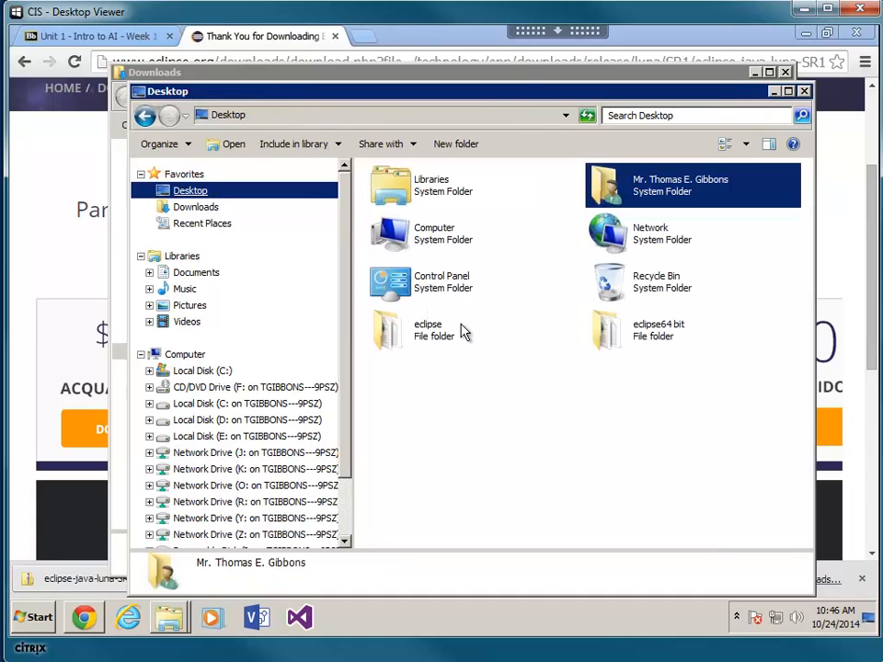
double_click(611, 333)
left_click(396, 346)
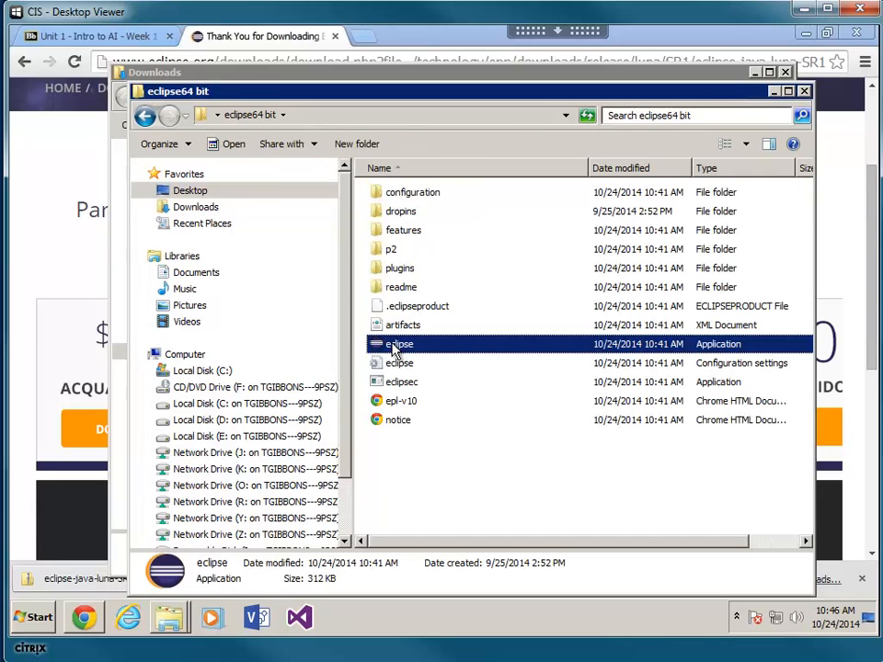
double_click(396, 346)
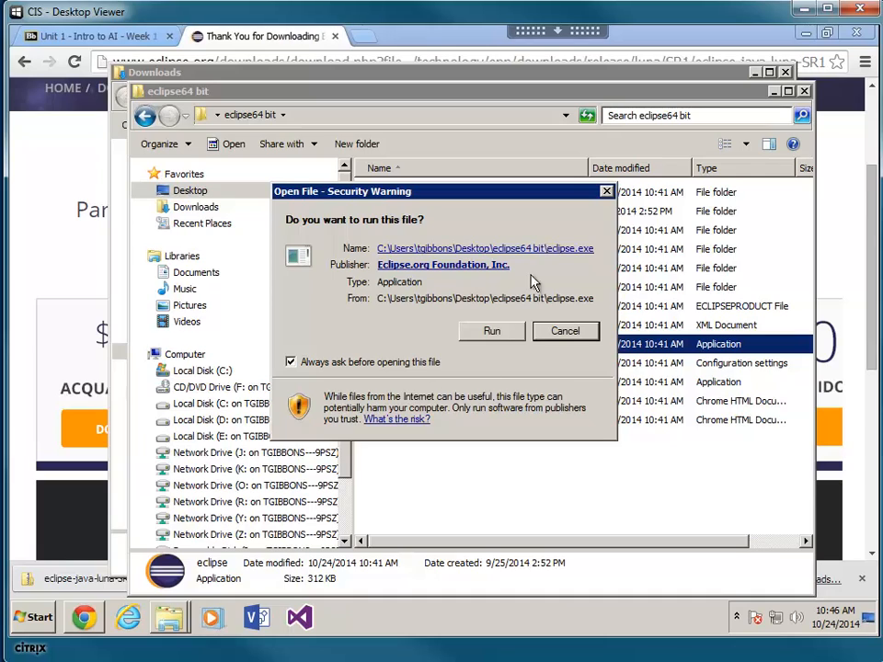
left_click(549, 340)
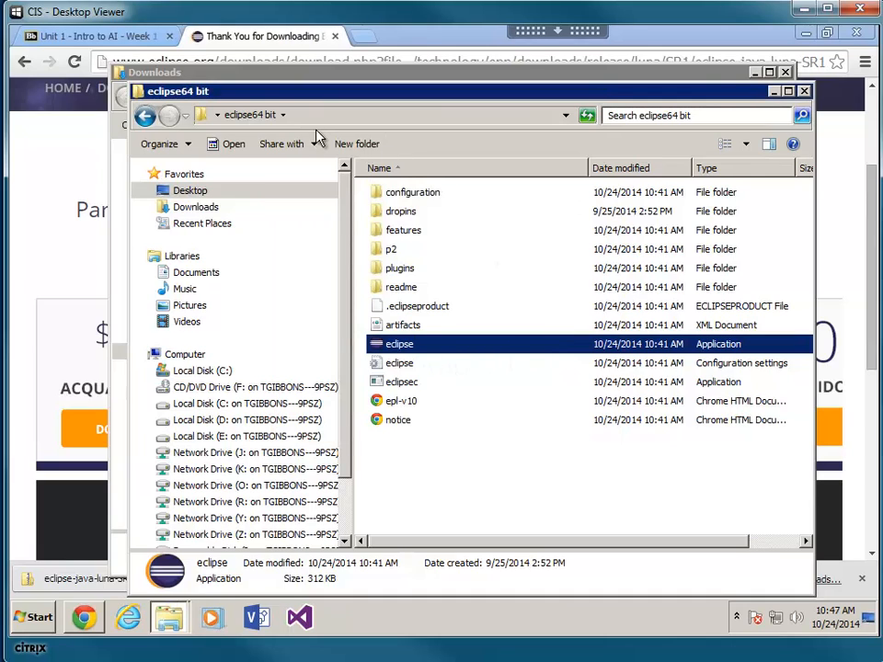
left_click(145, 117)
Try to run the eclipse application from the eclipse folder on the Desktop, and dismiss the resulting message
double_click(427, 339)
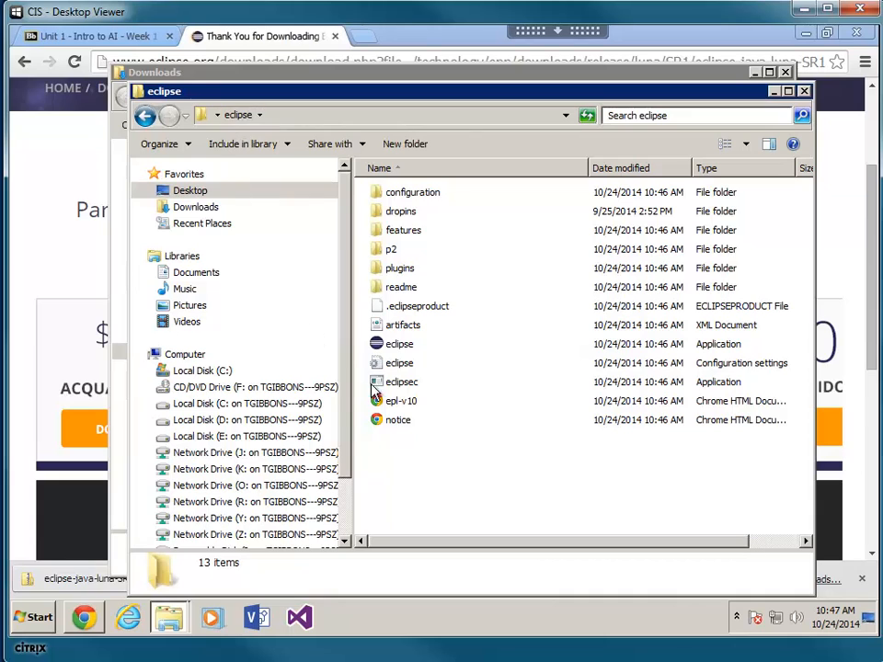
double_click(401, 348)
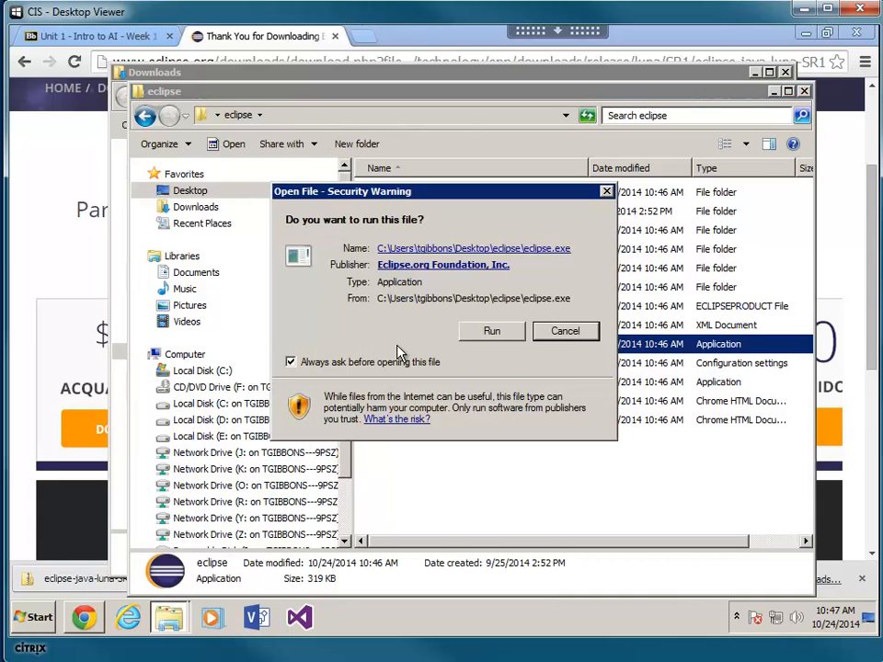
left_click(491, 333)
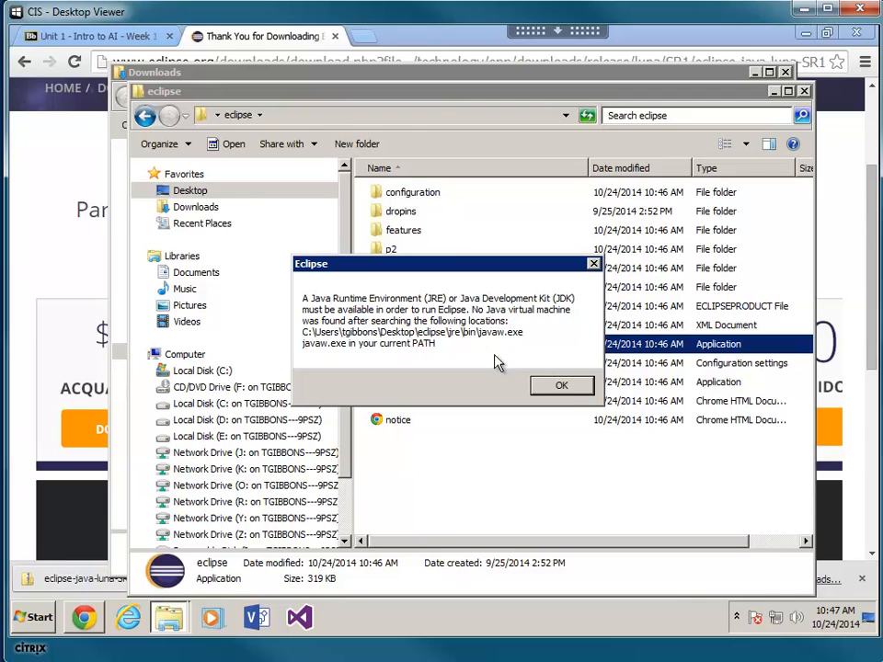
left_click(563, 387)
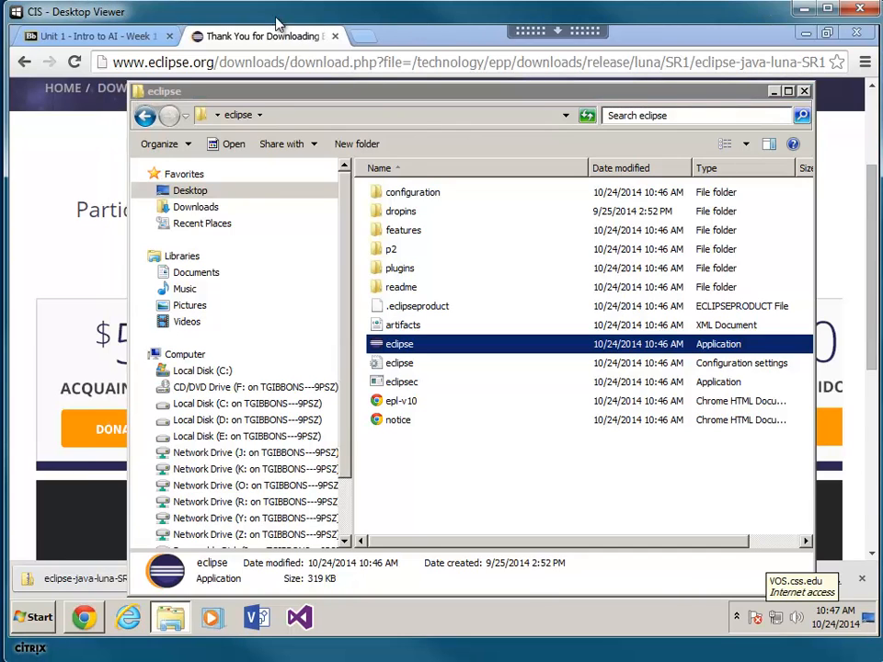
Return to the course page, follow its Java JDK link, and open the Java Platform (JDK) 8u25 download page
left_click(119, 35)
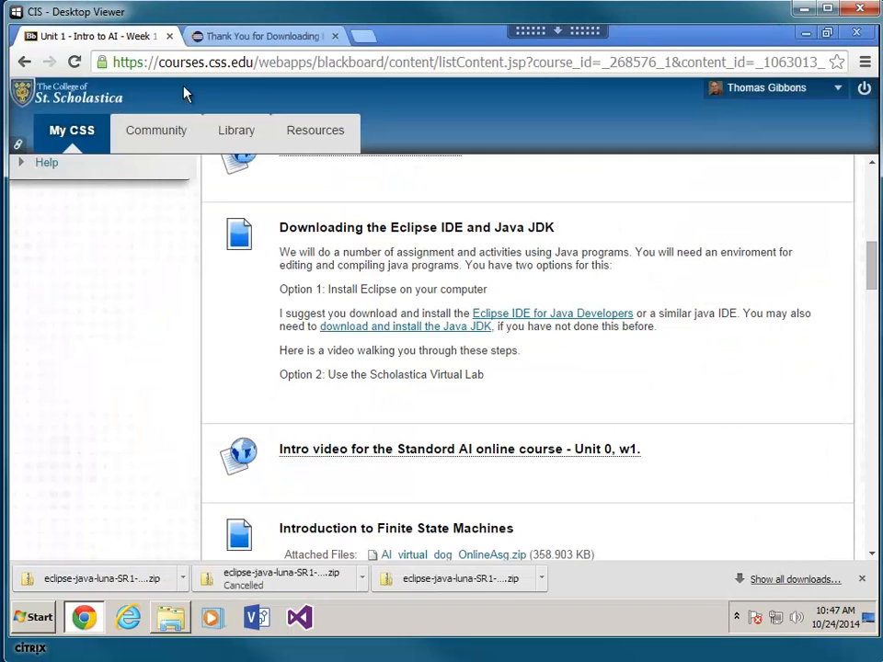
left_click(405, 328)
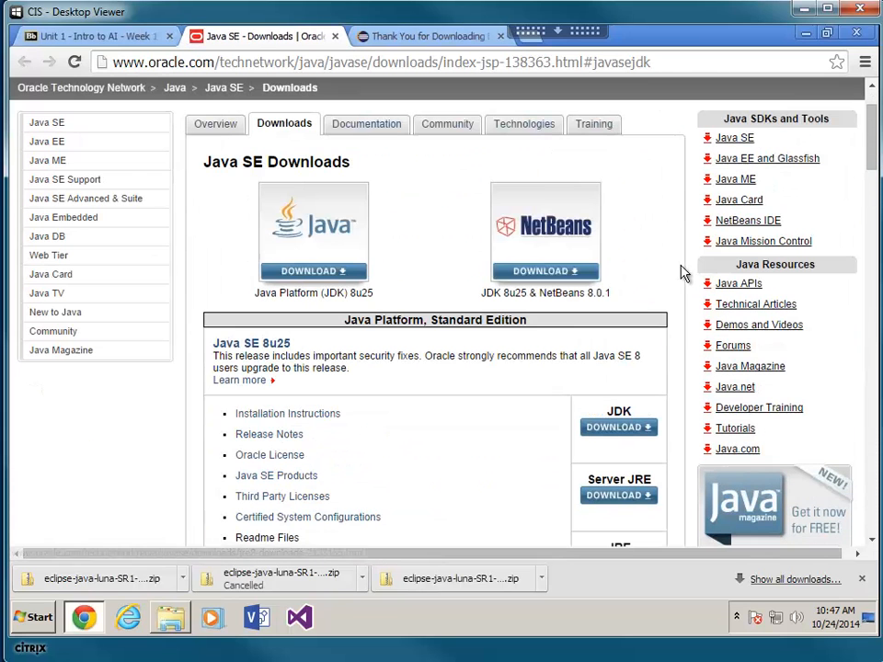
scroll(349, 328, "up", 1)
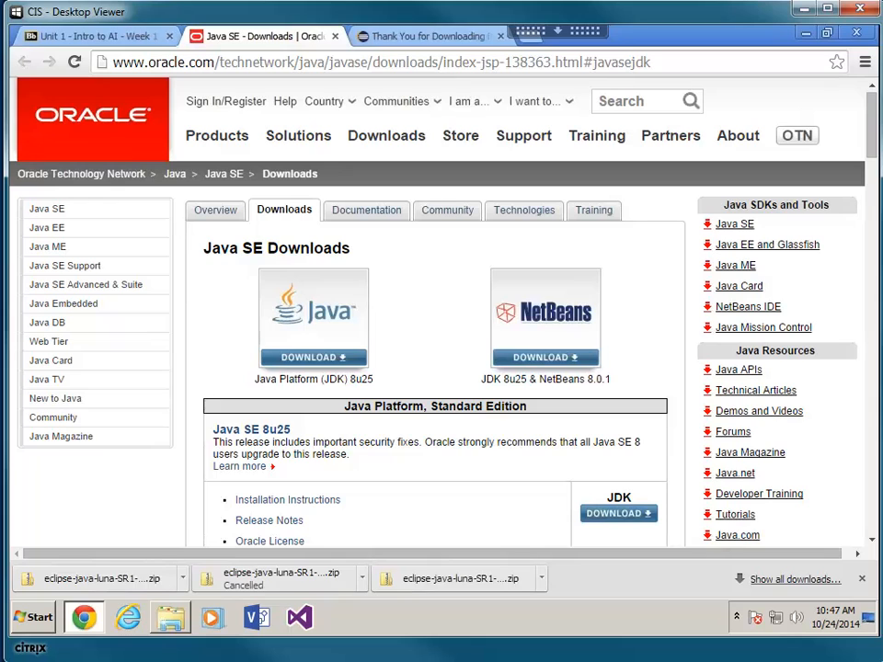
left_click(314, 355)
Accept the license agreement for Java SE Development Kit 8u25 and download the Windows x86 installer, jdk-8u25-windows-i586.exe
scroll(310, 346, "down", 2)
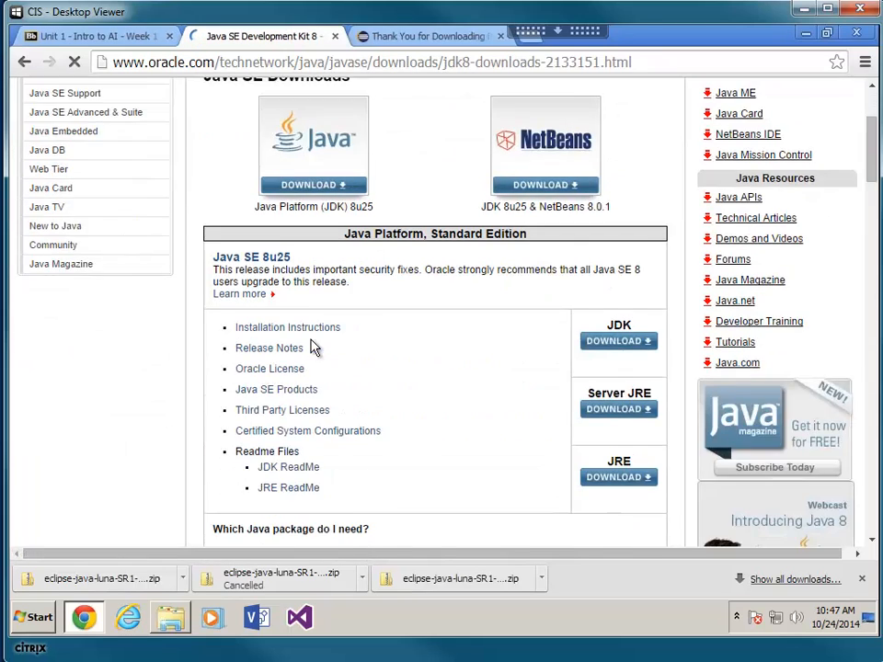
scroll(317, 345, "down", 5)
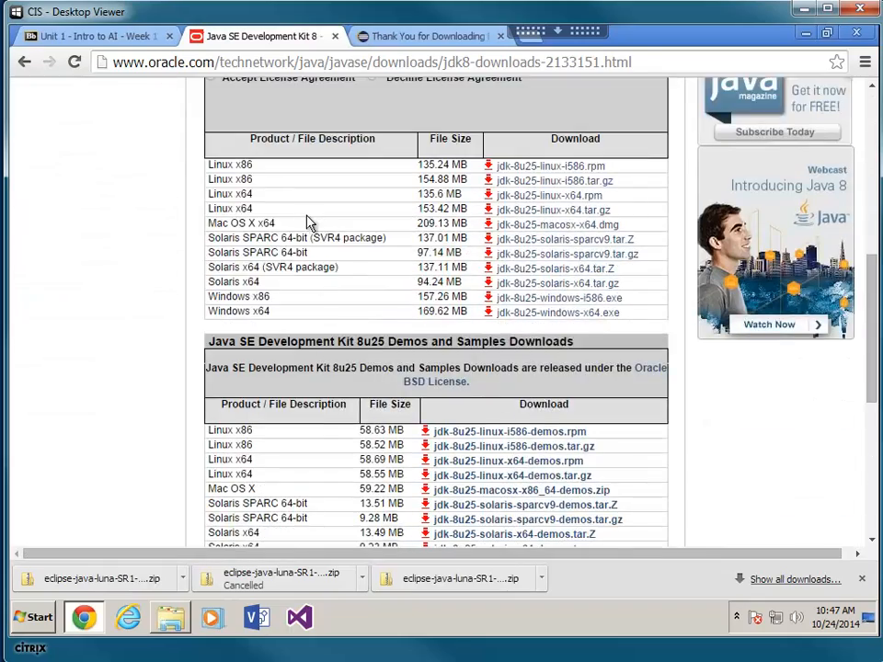
scroll(308, 224, "up", 2)
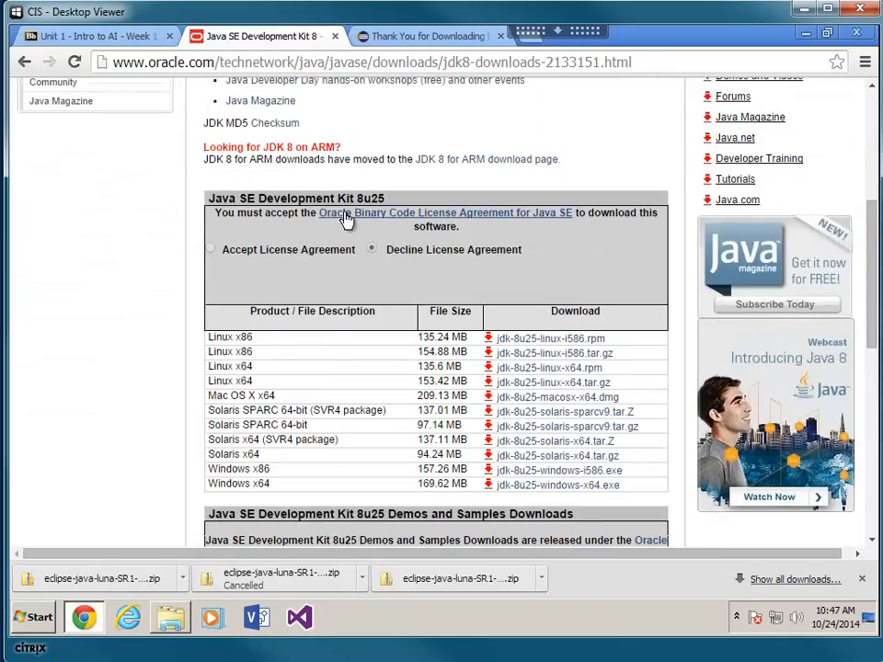
scroll(347, 222, "up", 5)
scroll(353, 248, "down", 4)
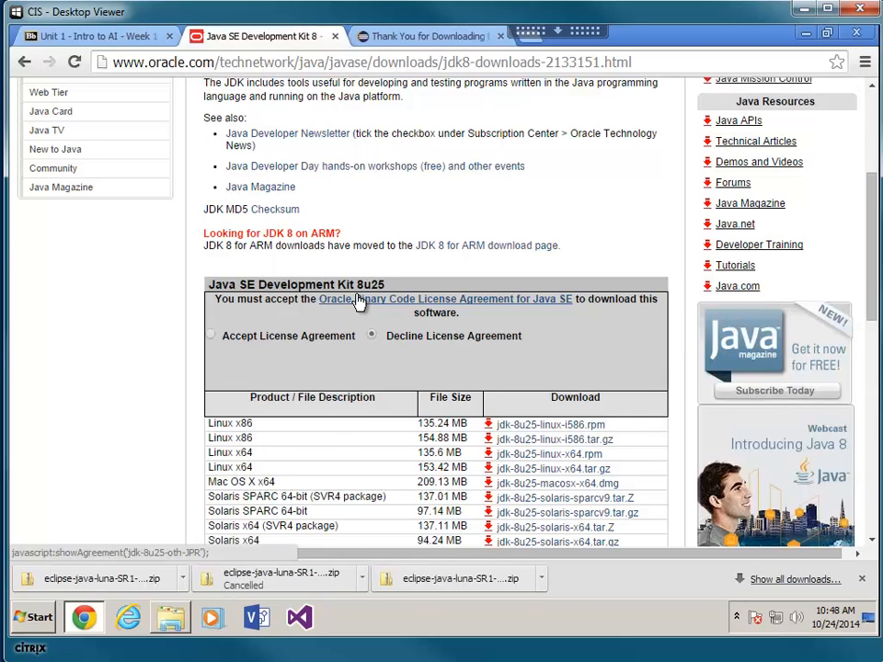
scroll(359, 304, "down", 1)
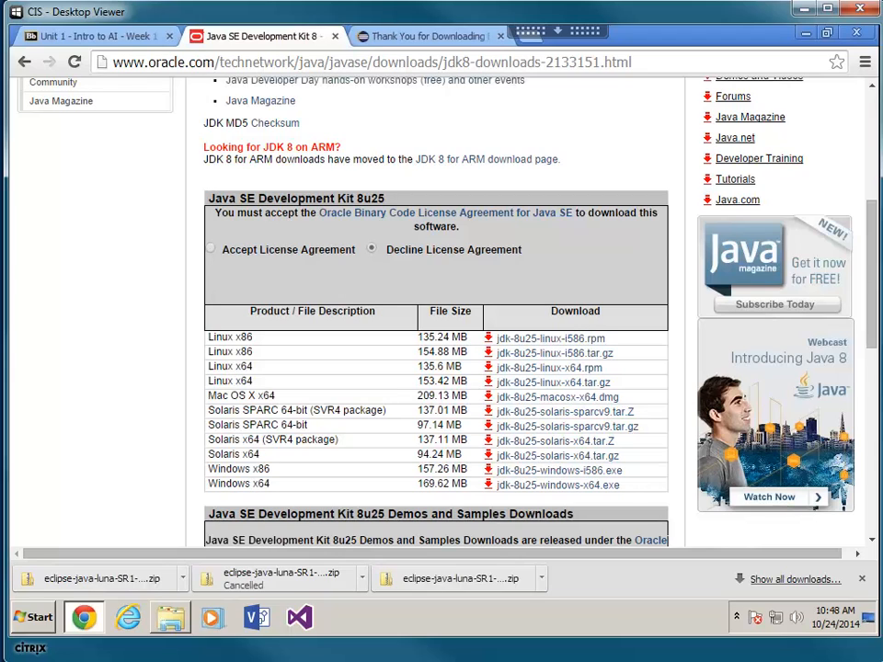
left_click(527, 474)
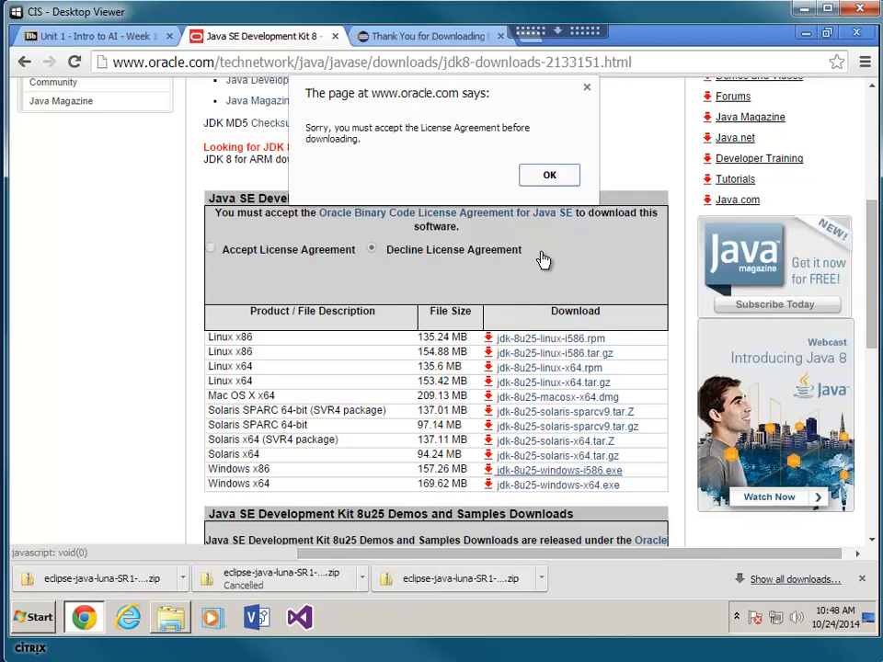
left_click(550, 176)
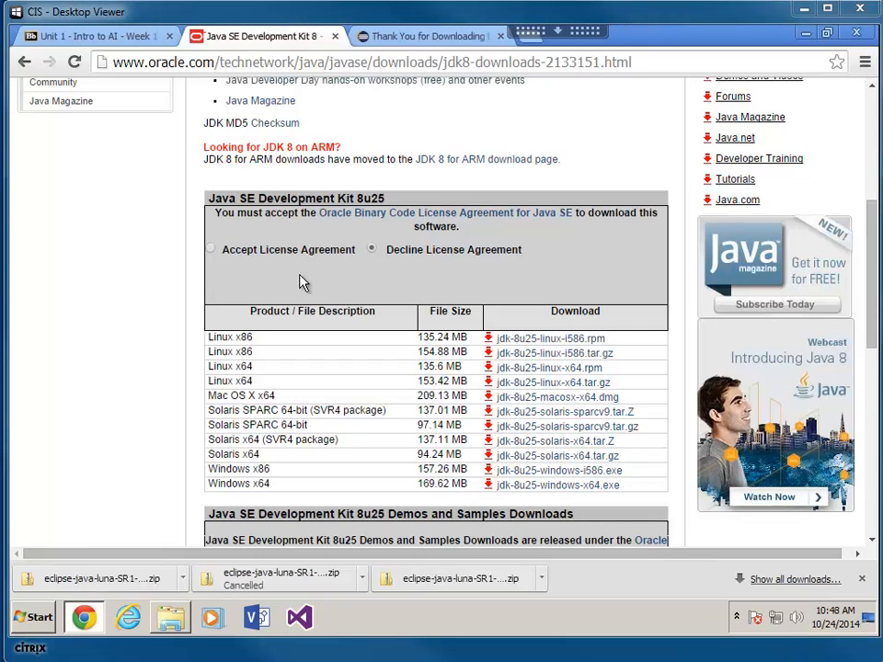
left_click(210, 250)
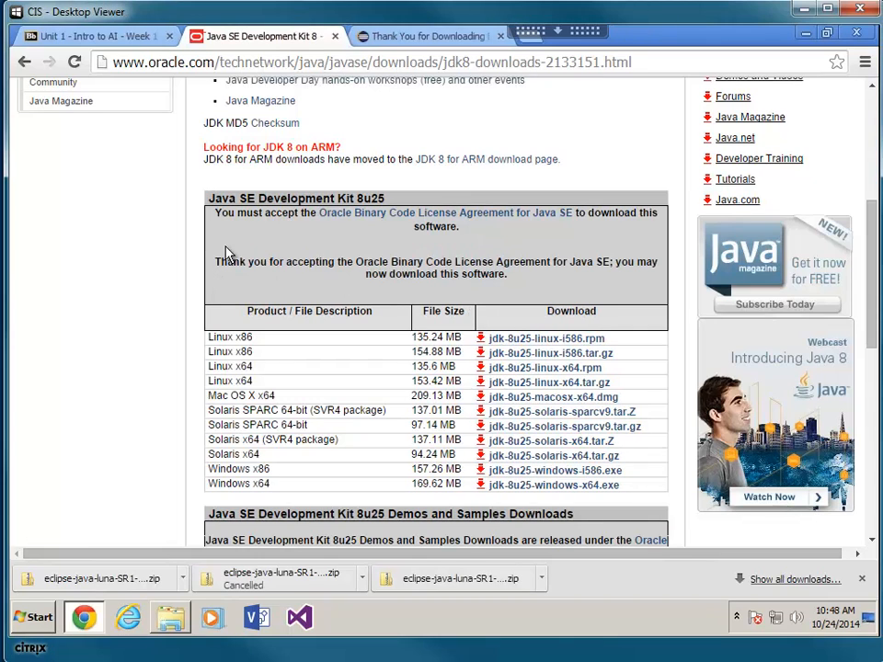
left_click(523, 467)
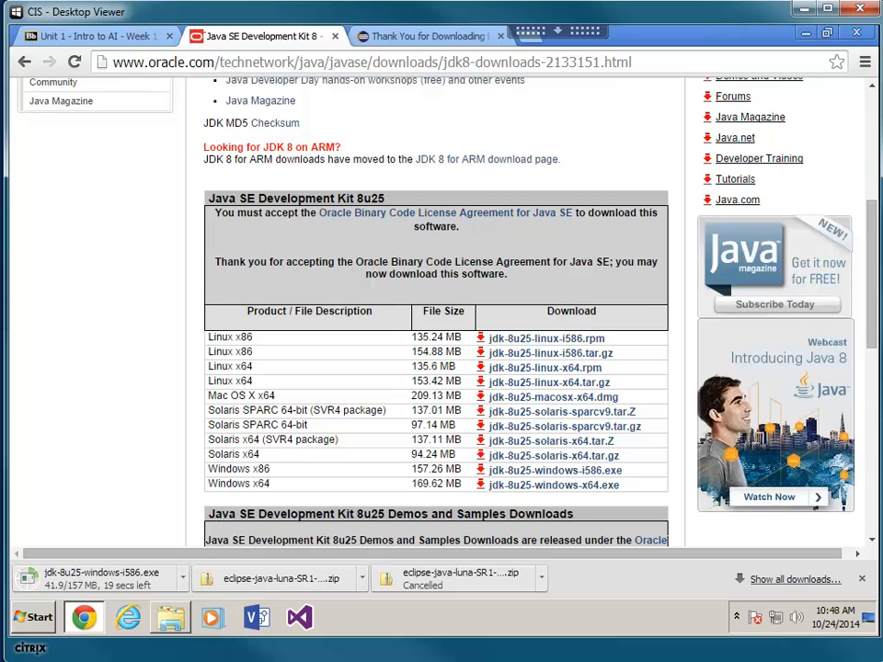
Show the downloaded jdk-8u25-windows-i586.exe installer in its folder
left_click(183, 578)
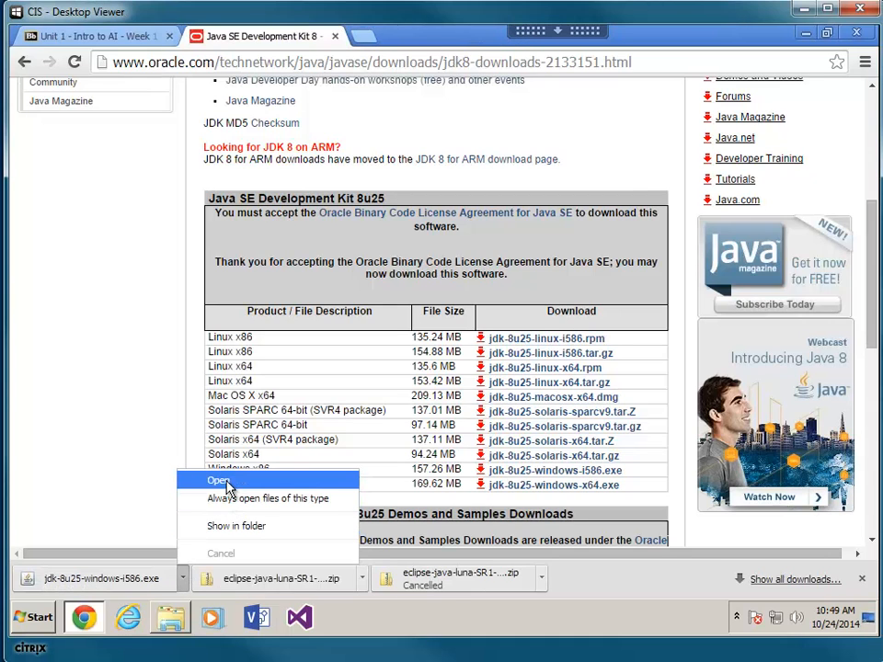
left_click(327, 526)
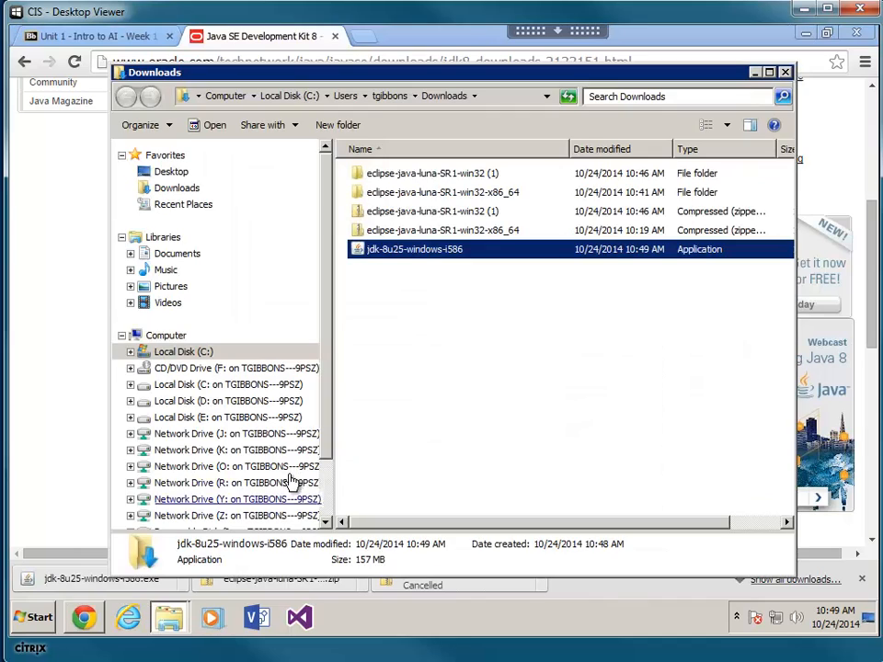
Run the jdk-8u25-windows-i586 installer and install Java SE Development Kit 8 Update 25 with the default options and destination folder
double_click(389, 255)
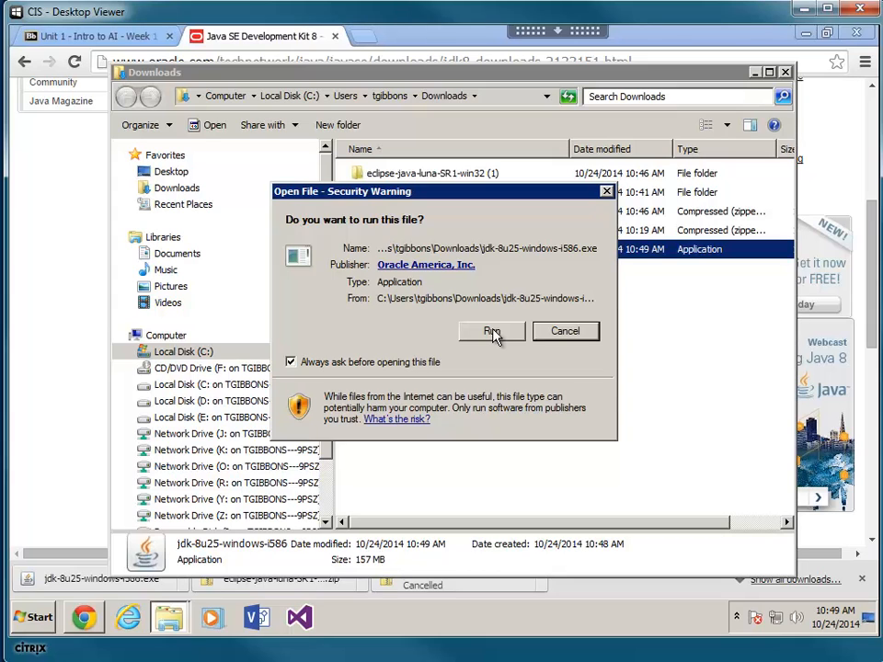
left_click(492, 333)
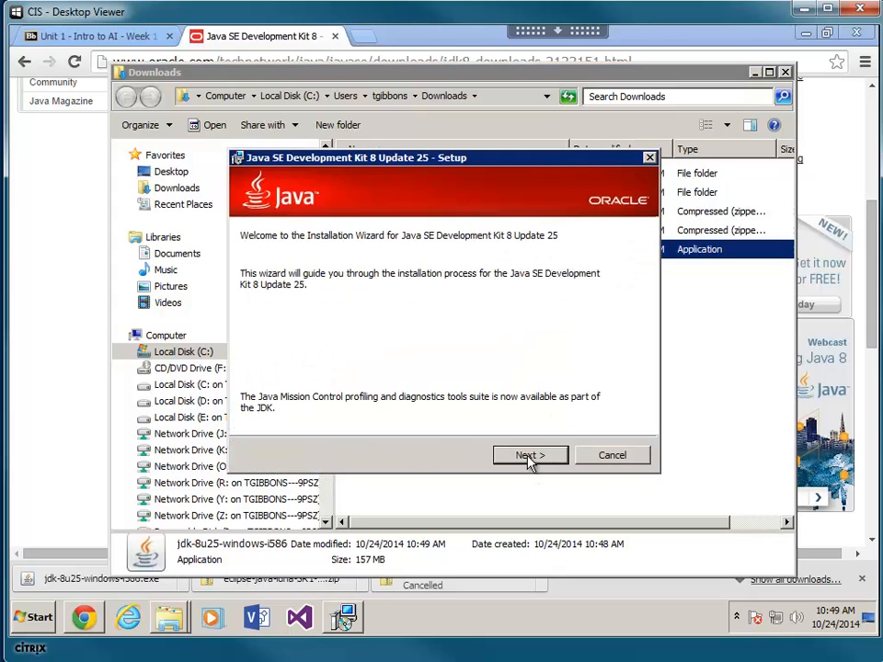
left_click(531, 457)
left_click(529, 457)
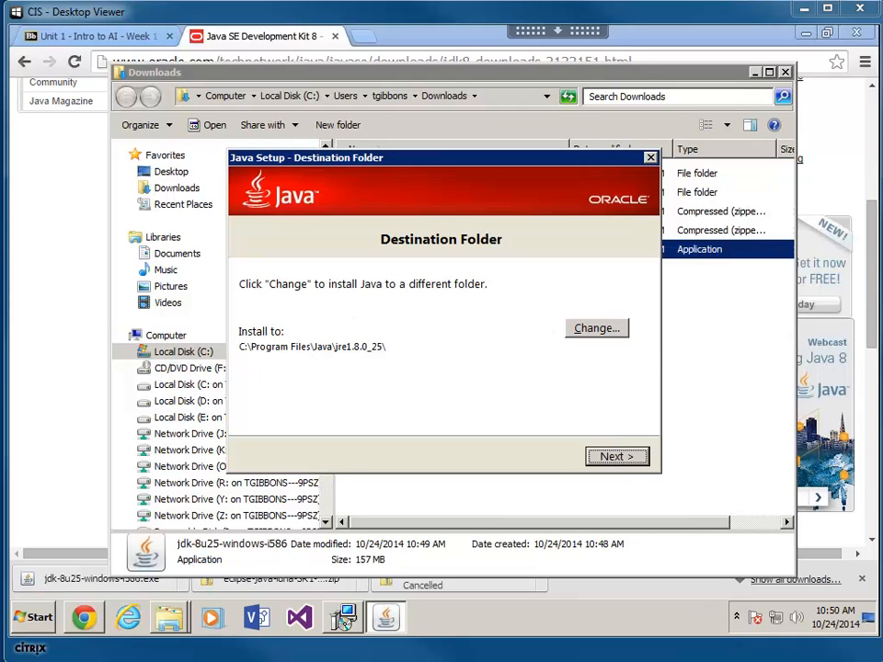
left_click(611, 458)
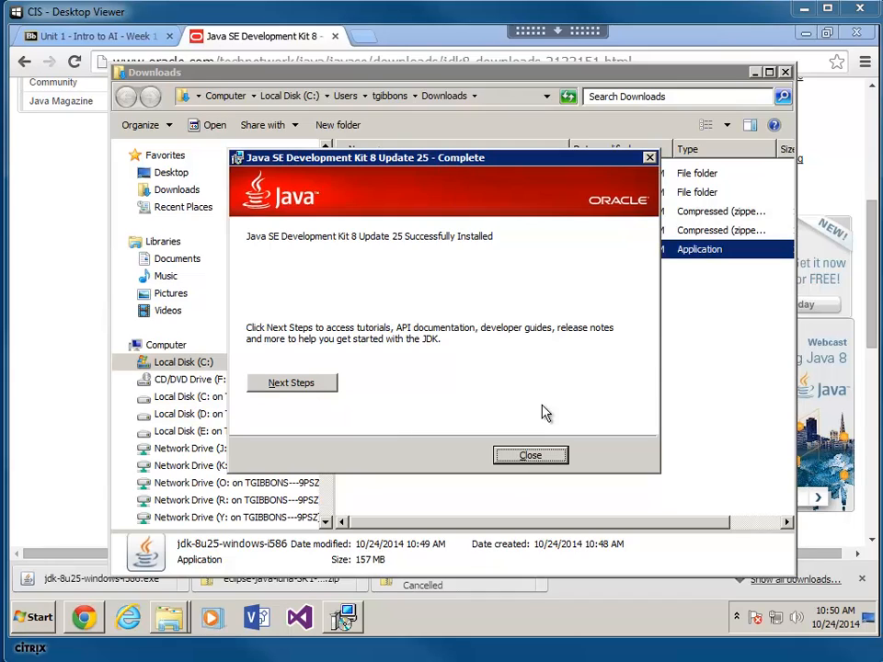
left_click(552, 456)
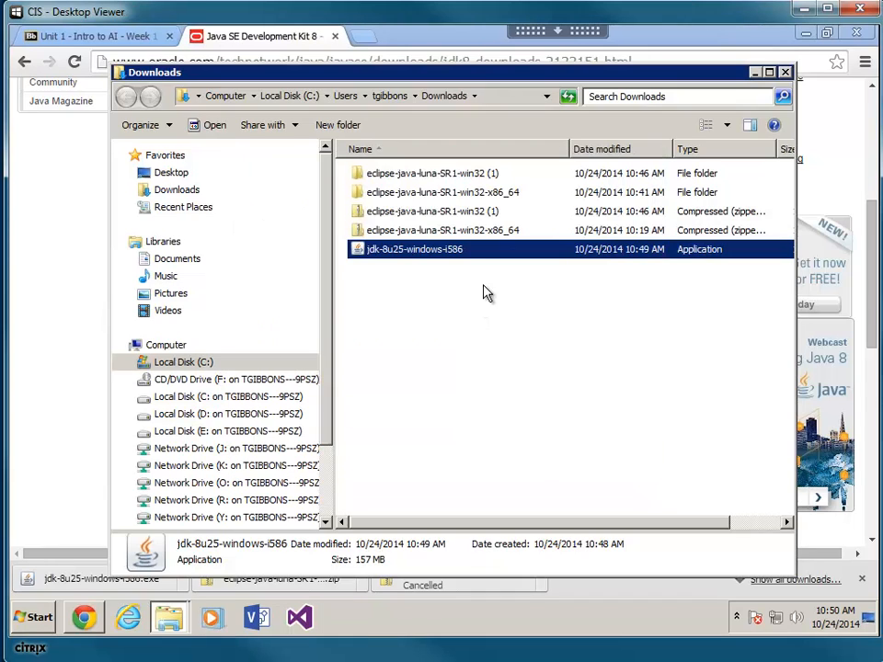
Close the Downloads folder, get the browser out of the way, and run the eclipse application from the eclipse folder
left_click(168, 173)
left_click(784, 72)
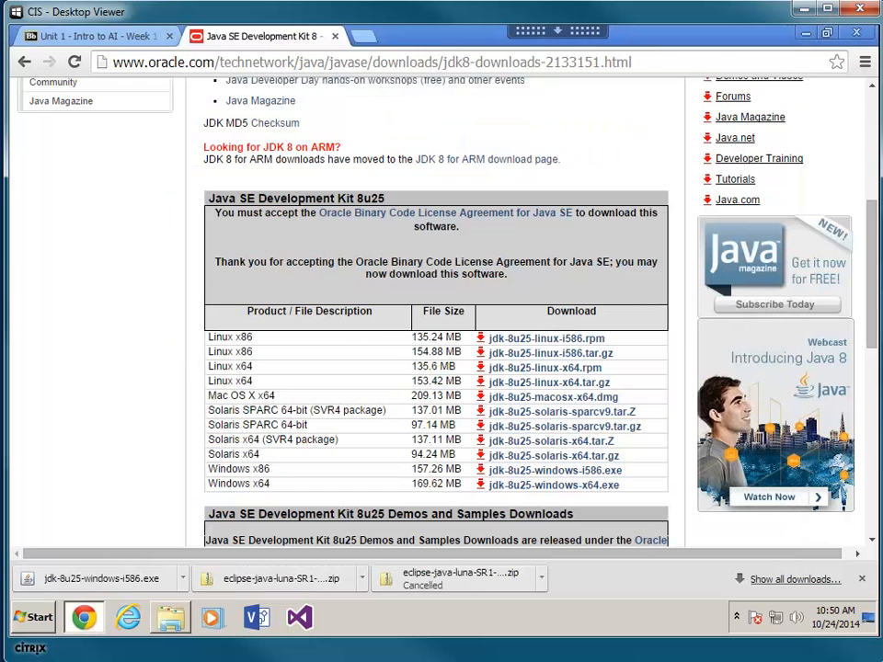
left_click(806, 33)
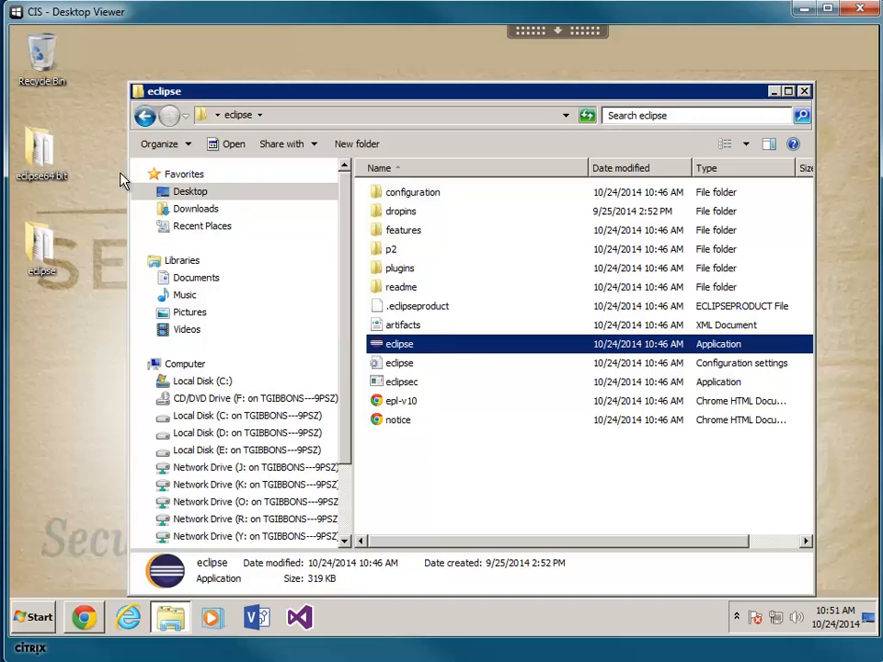
double_click(384, 345)
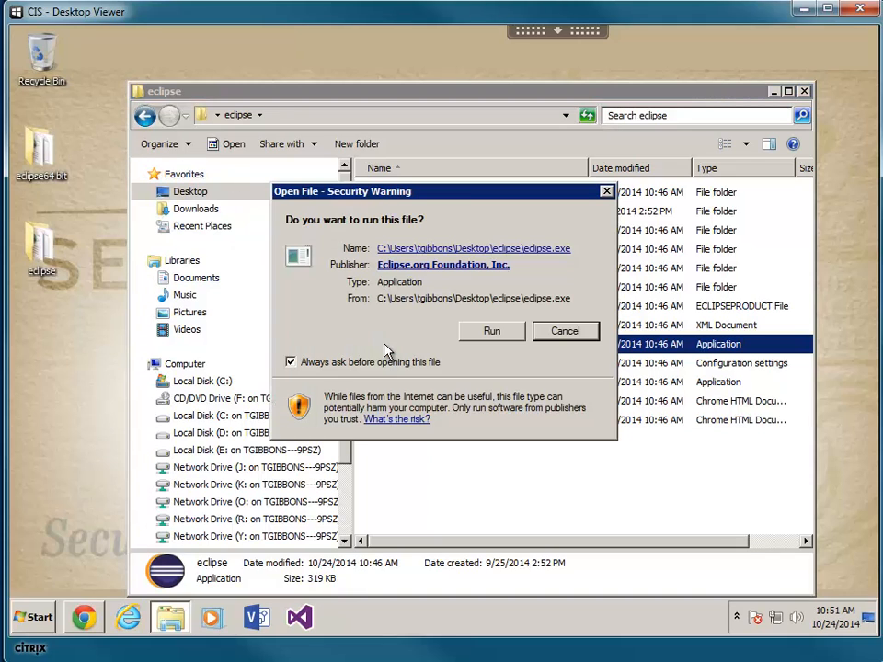
left_click(493, 332)
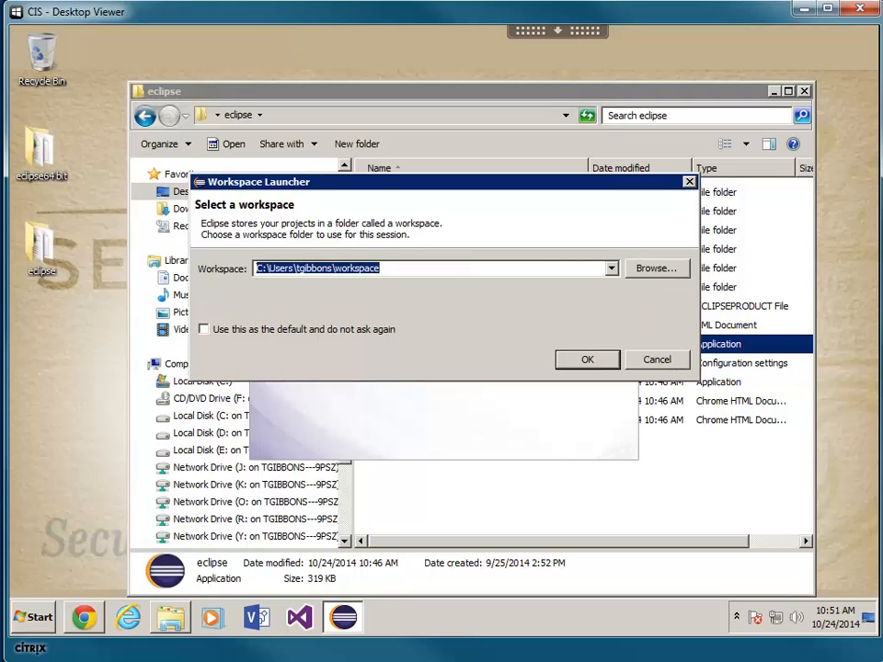
Browse for the workspace directory and create a folder named Eclipse Workspace in My Documents under the Documents library
left_click(655, 269)
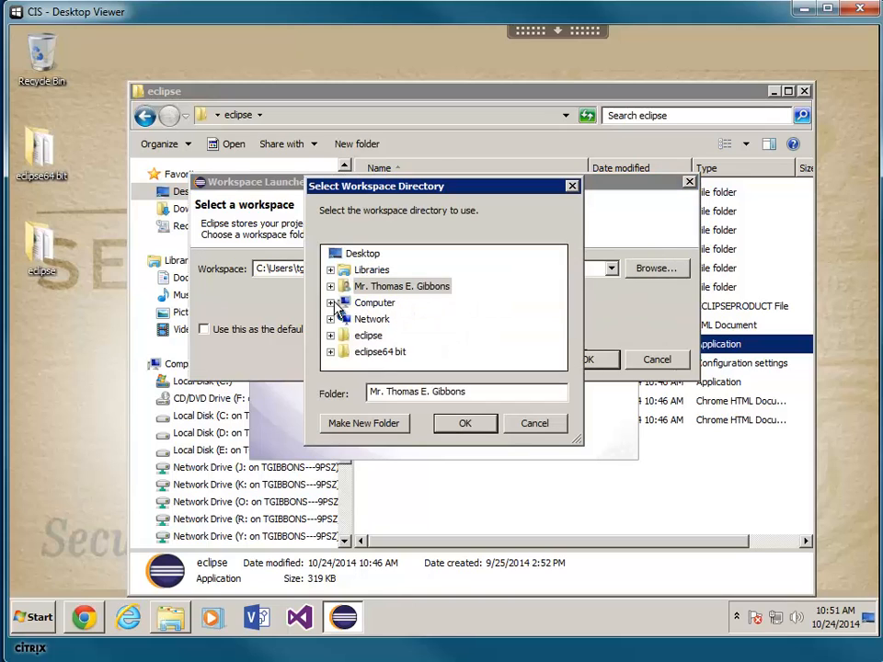
left_click(331, 269)
double_click(385, 286)
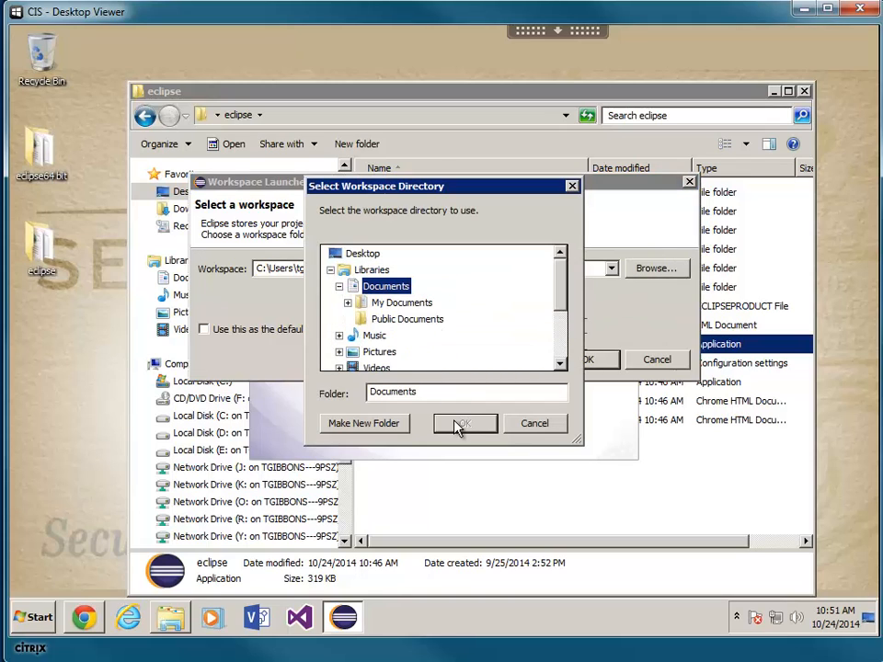
left_click(395, 425)
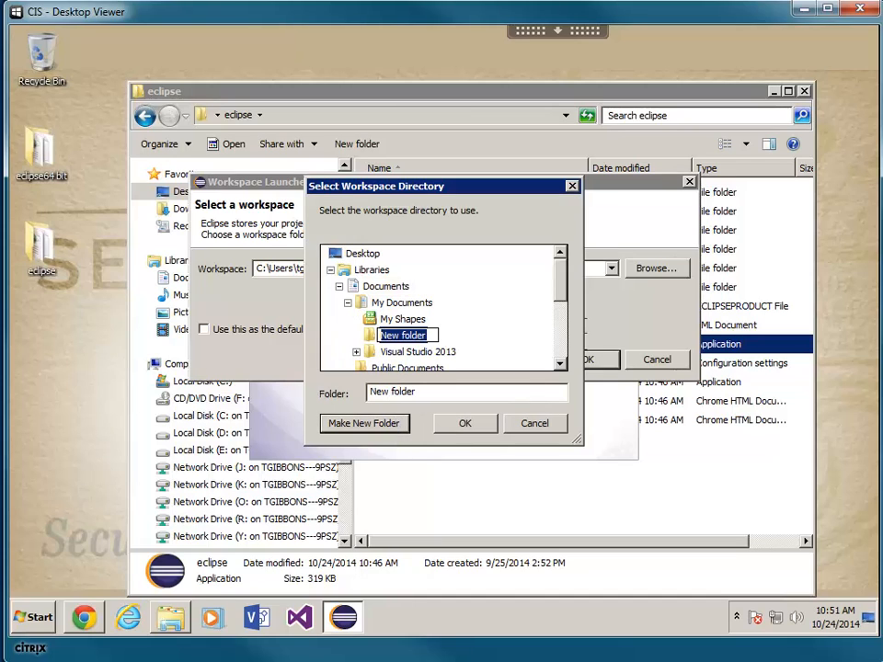
type("Eclisp")
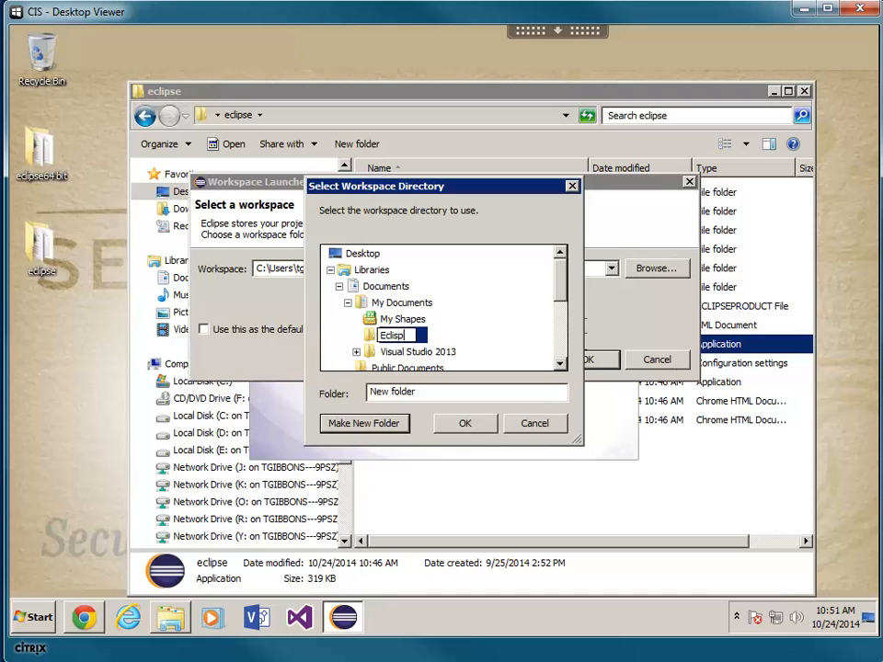
type("e Workspace")
key("Return")
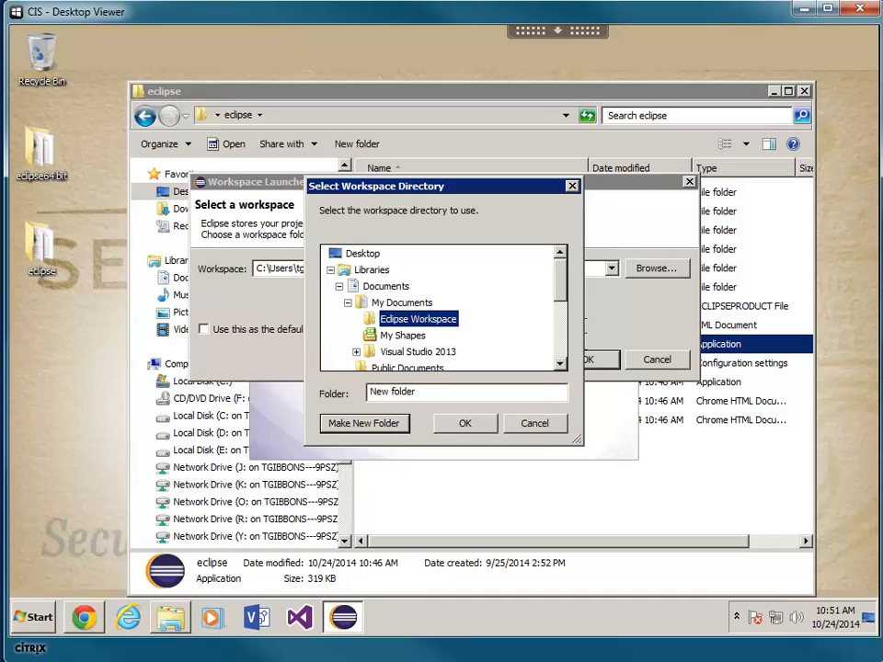
Launch Eclipse with the Eclipse Workspace folder as its workspace and close the Welcome page
left_click(465, 424)
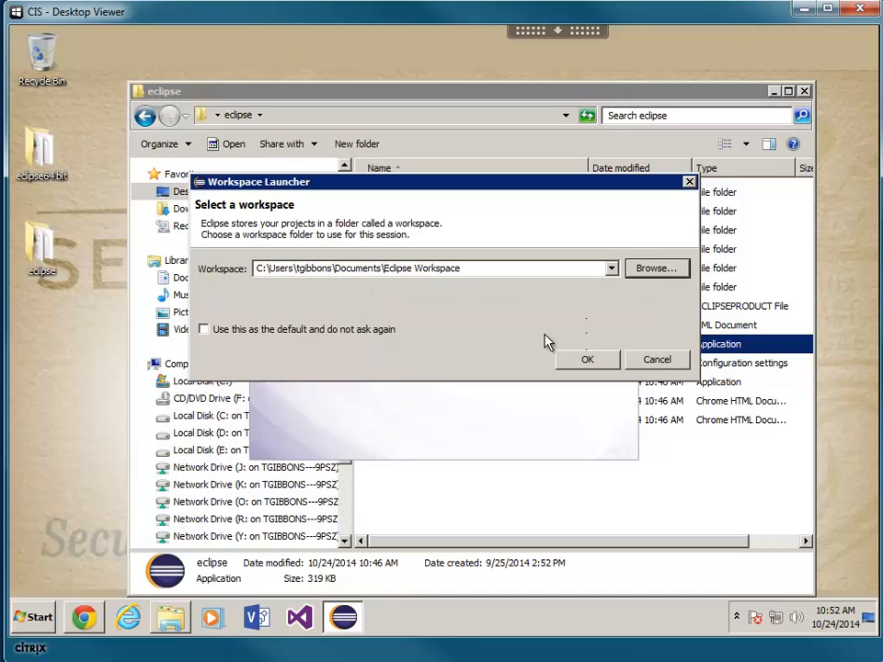
left_click(593, 361)
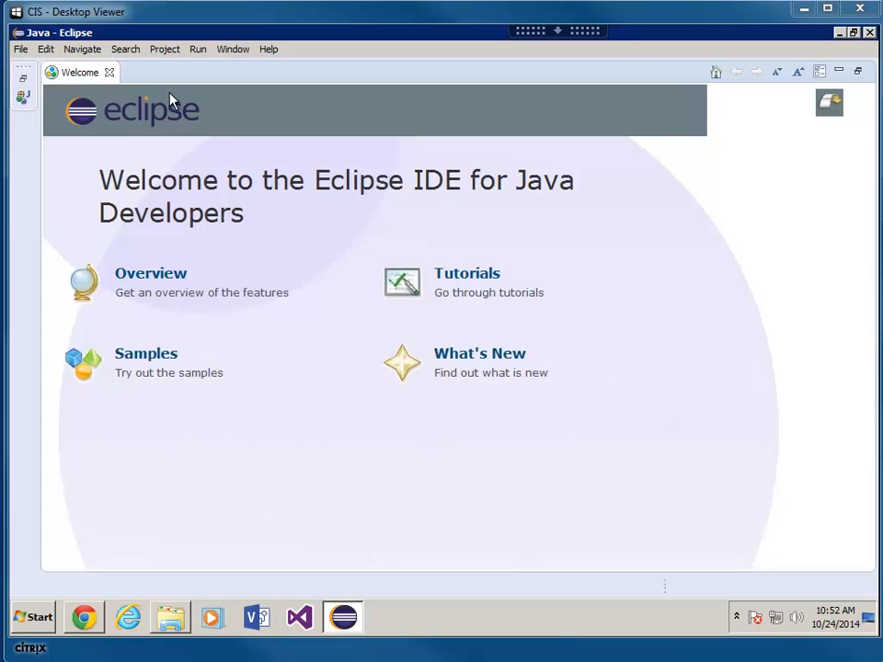
left_click(109, 73)
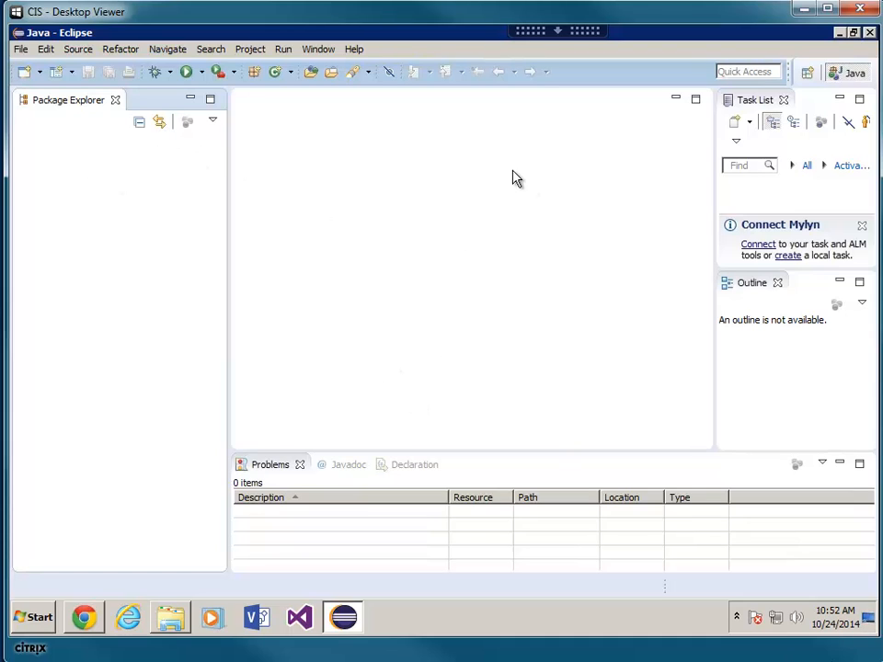
Switch to the course page in Chrome and download AI_virtual_dog_OnlineAsg.zip from the Asg 1 - Virtual Dog assignment
left_click(838, 33)
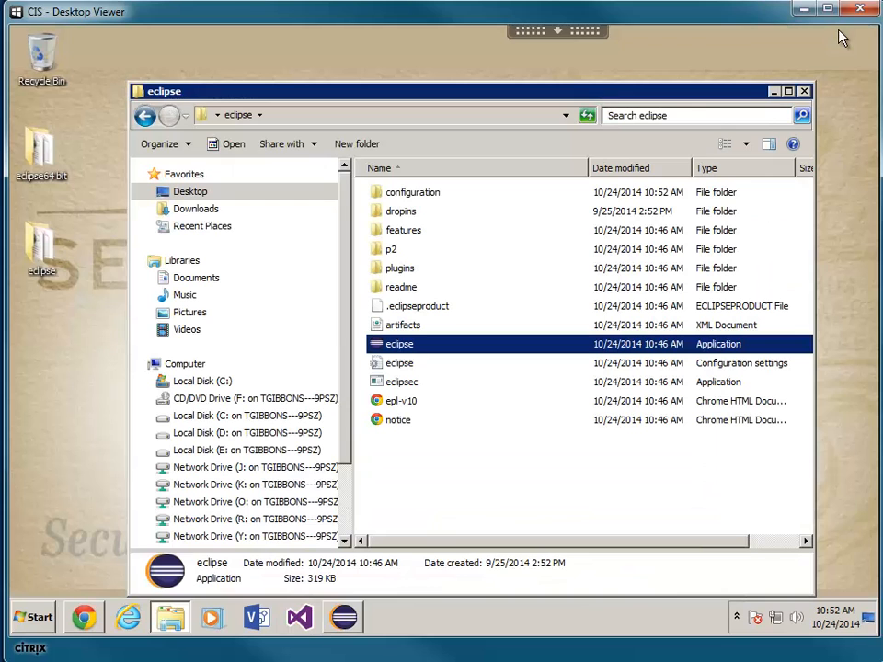
left_click(87, 619)
left_click(115, 38)
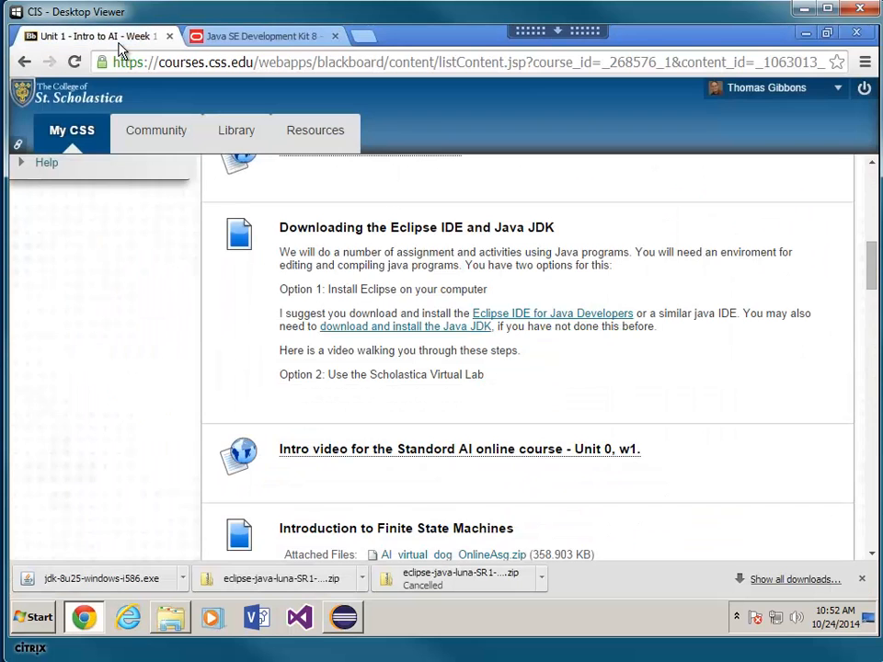
scroll(416, 395, "down", 10)
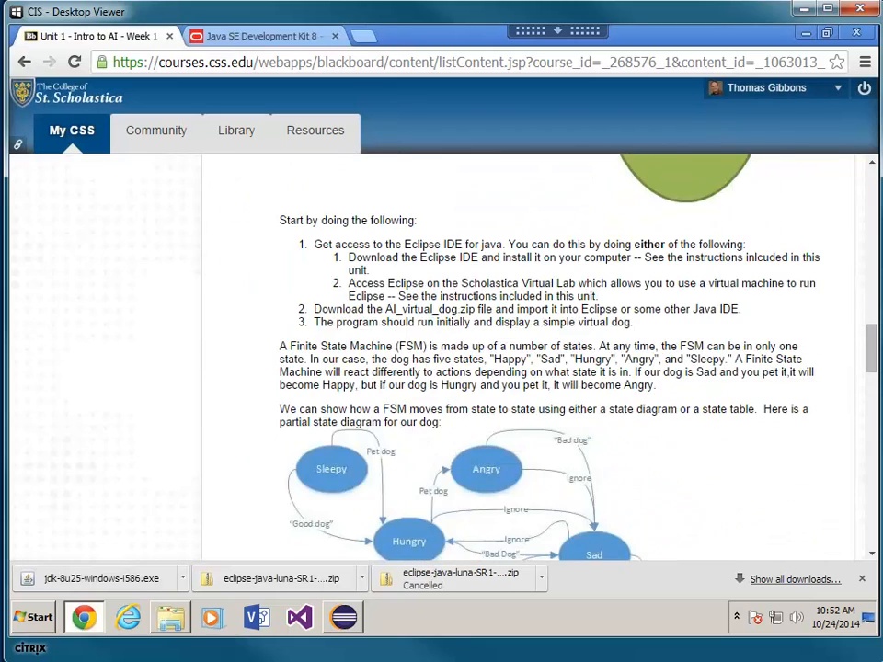
scroll(414, 402, "down", 6)
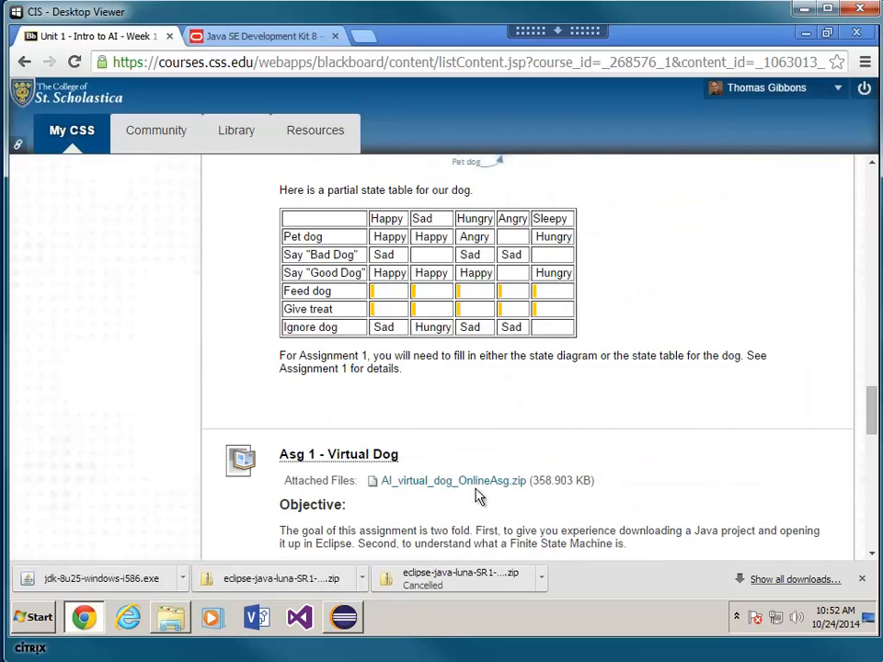
left_click(492, 484)
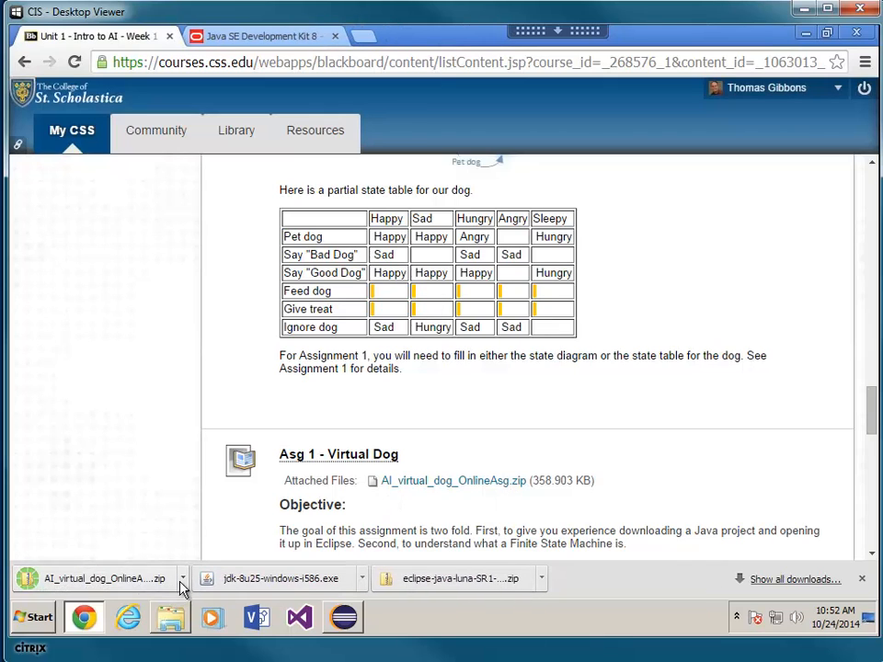
Show the downloaded AI_virtual_dog_OnlineAsg(1) zip in its folder, extract it to the default location, and close the folder windows
left_click(183, 581)
left_click(230, 533)
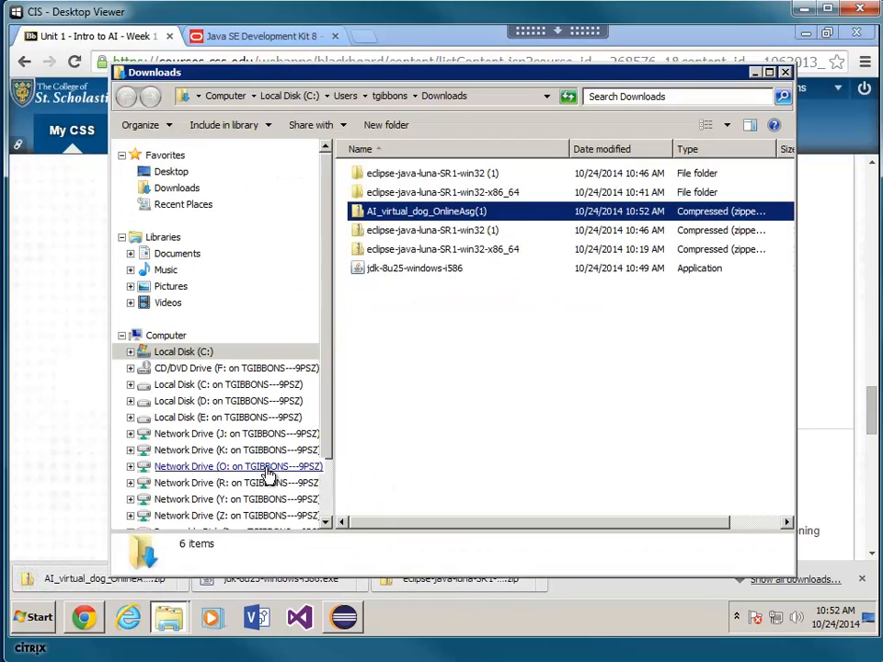
right_click(409, 211)
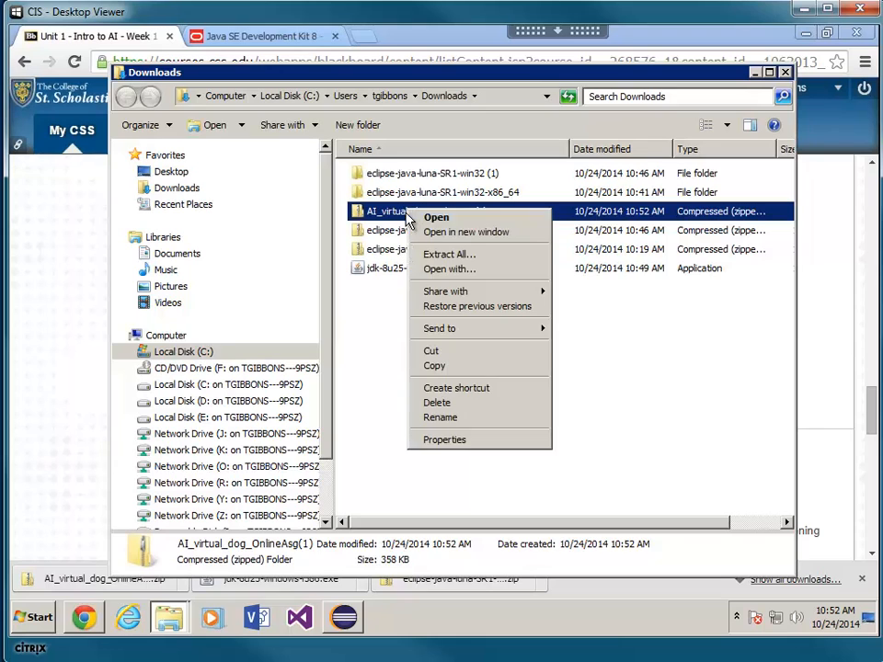
left_click(444, 254)
left_click(605, 483)
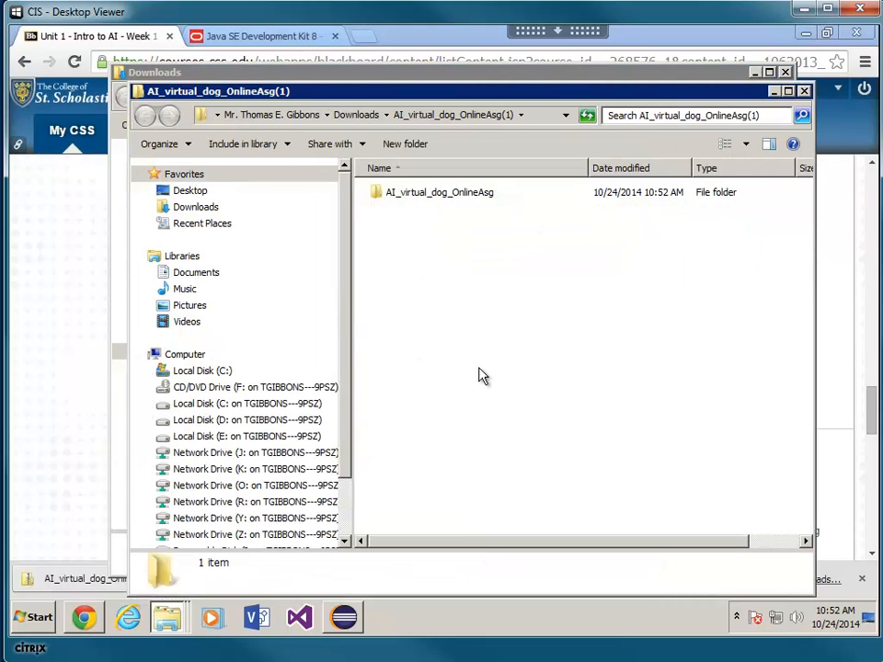
left_click(804, 91)
left_click(787, 72)
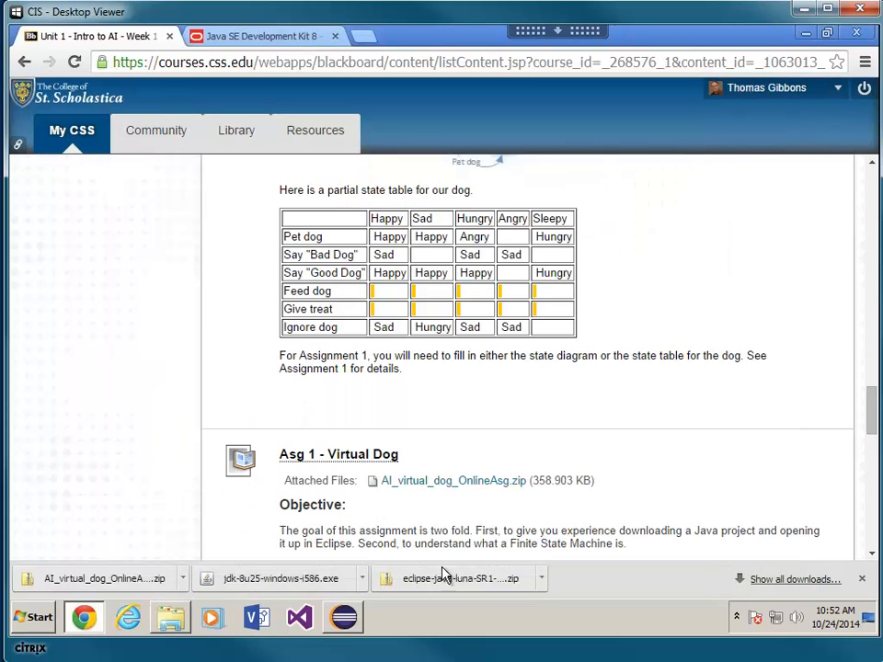
Switch to Eclipse and start an import using General > Existing Projects into Workspace as the source
left_click(344, 618)
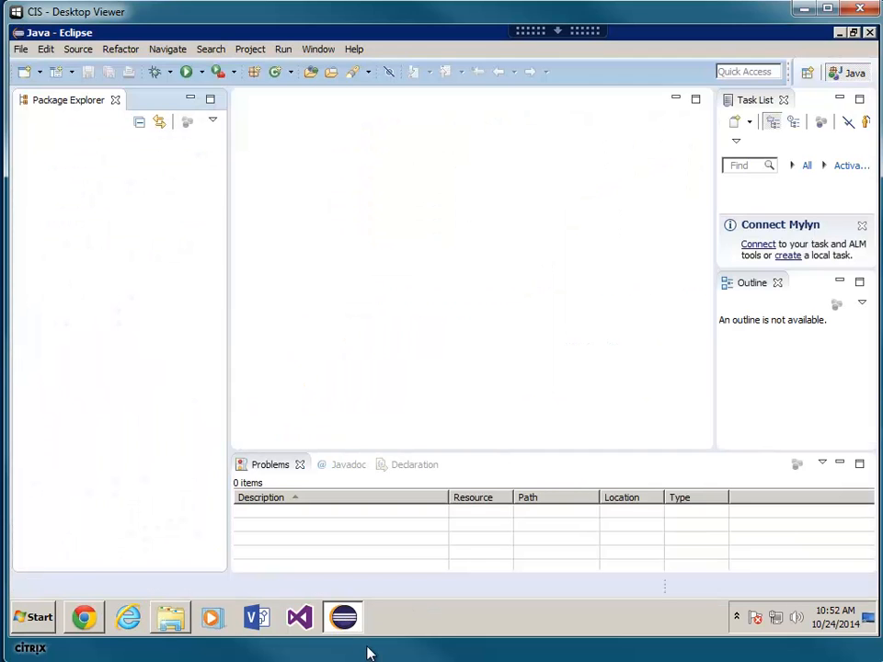
left_click(20, 50)
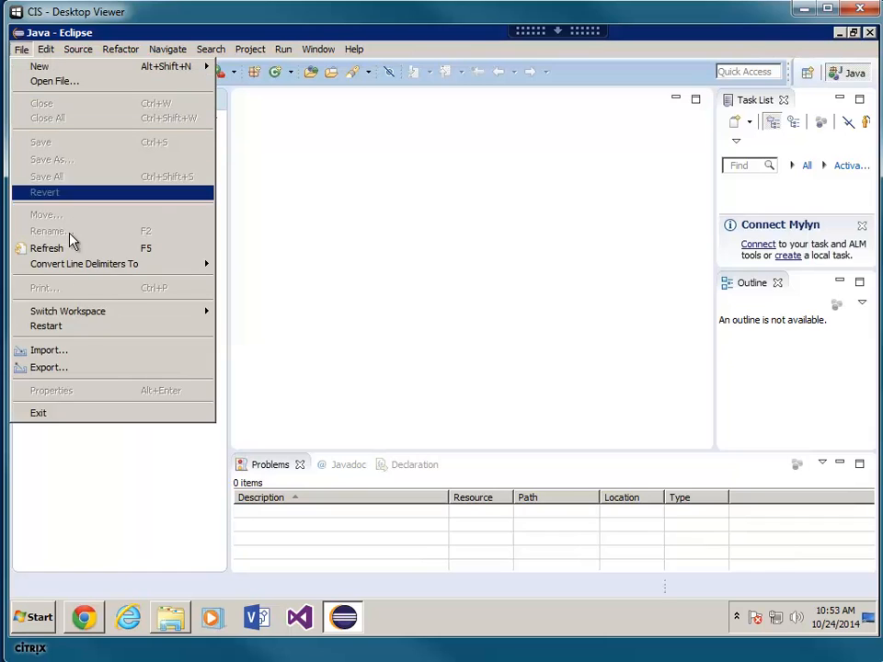
left_click(71, 357)
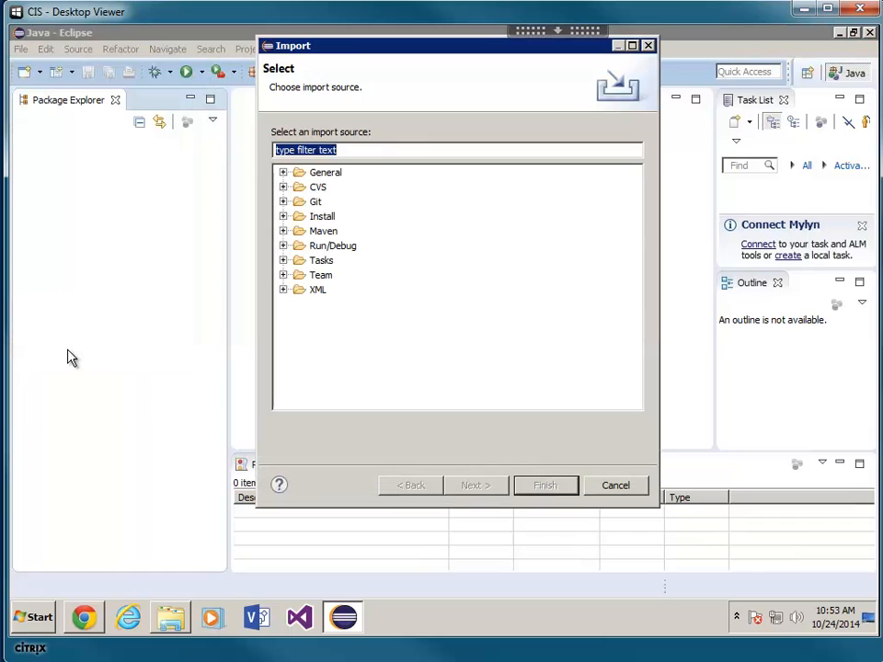
left_click(283, 173)
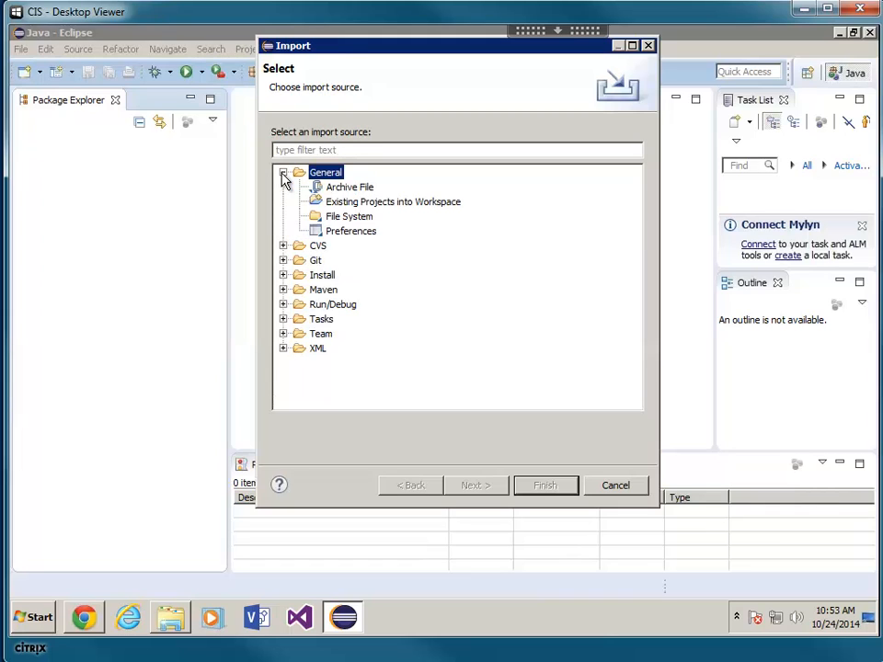
left_click(357, 204)
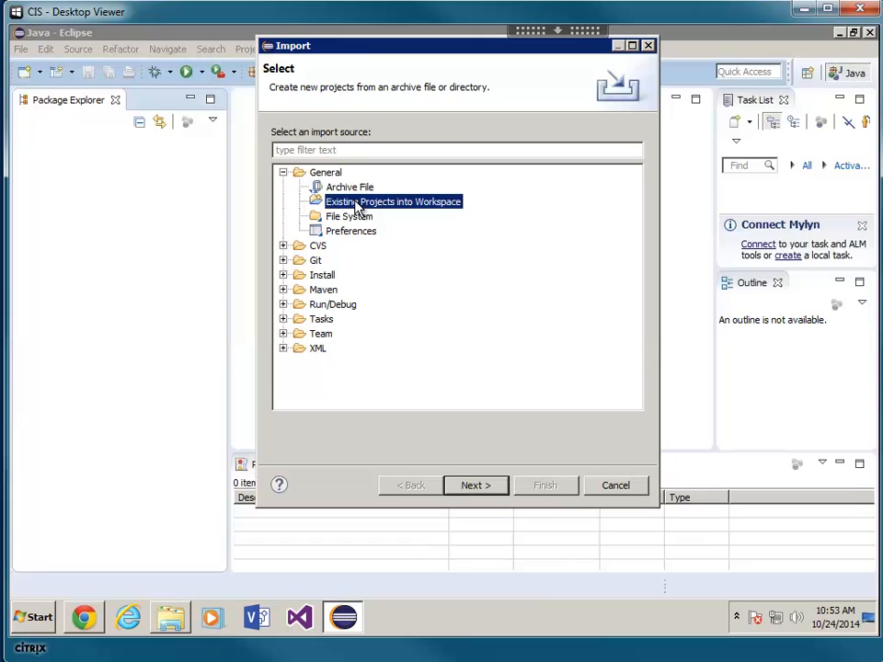
left_click(474, 486)
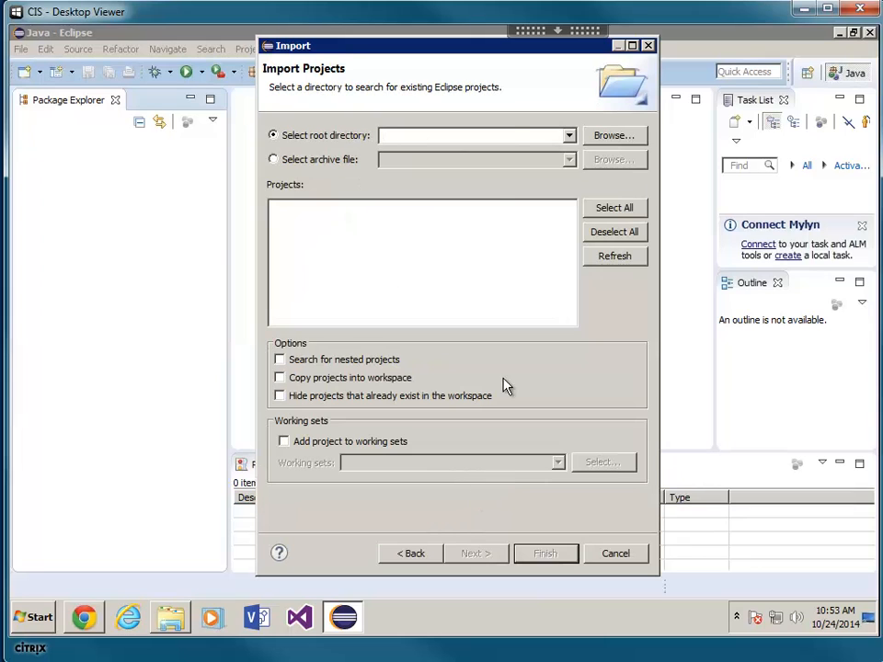
Set AI_virtual_dog_OnlineAsg, inside the AI_virtual_dog_OnlineAsg(1) folder in Downloads, as the root directory and import its project
left_click(613, 136)
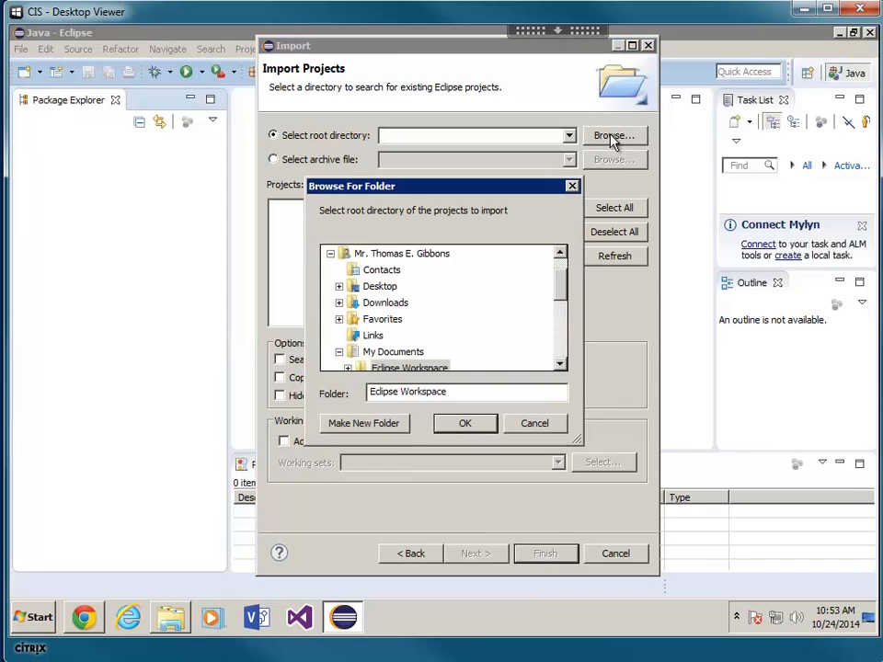
left_click(338, 303)
double_click(432, 322)
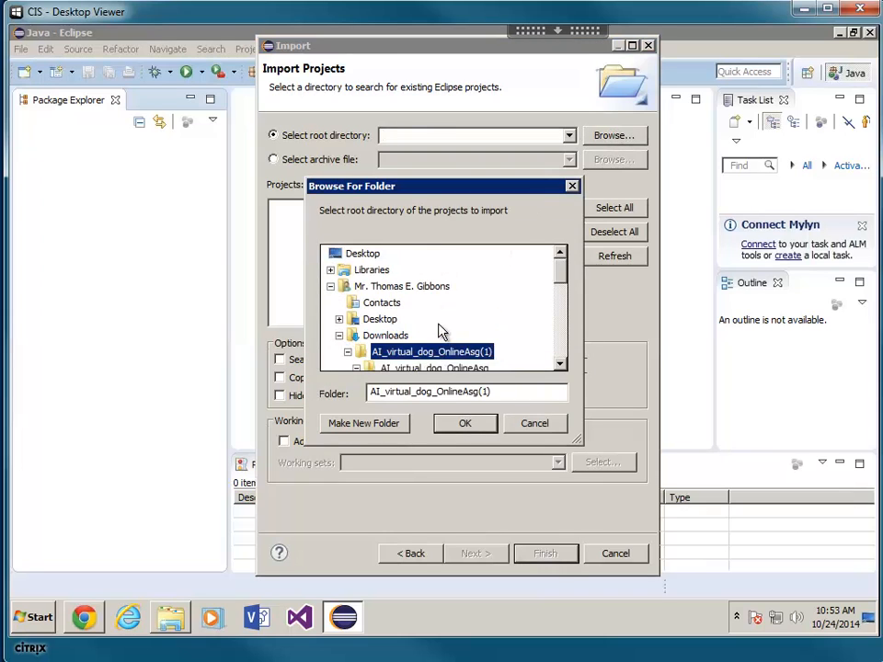
scroll(496, 298, "down", 2)
left_click(443, 270)
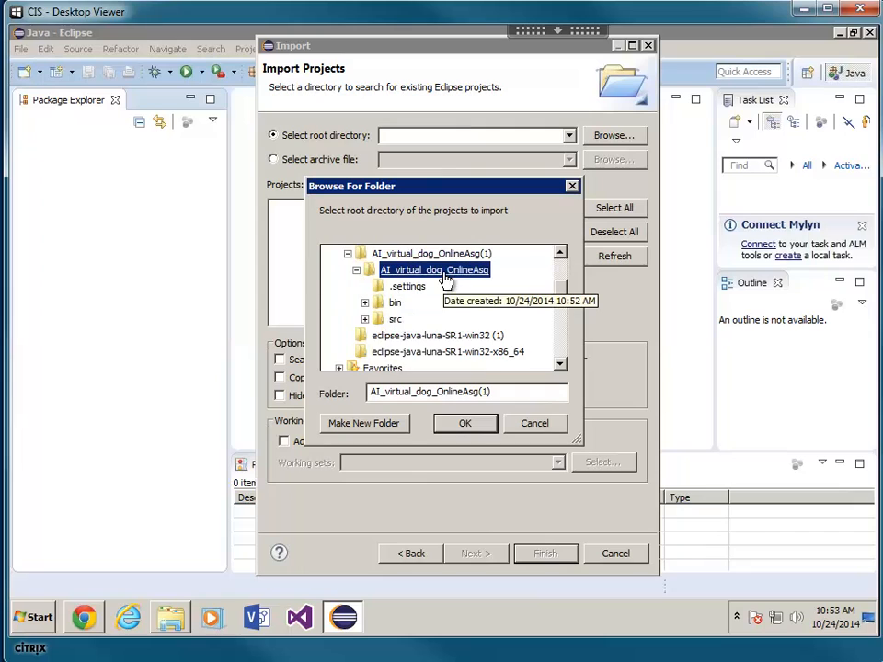
left_click(468, 426)
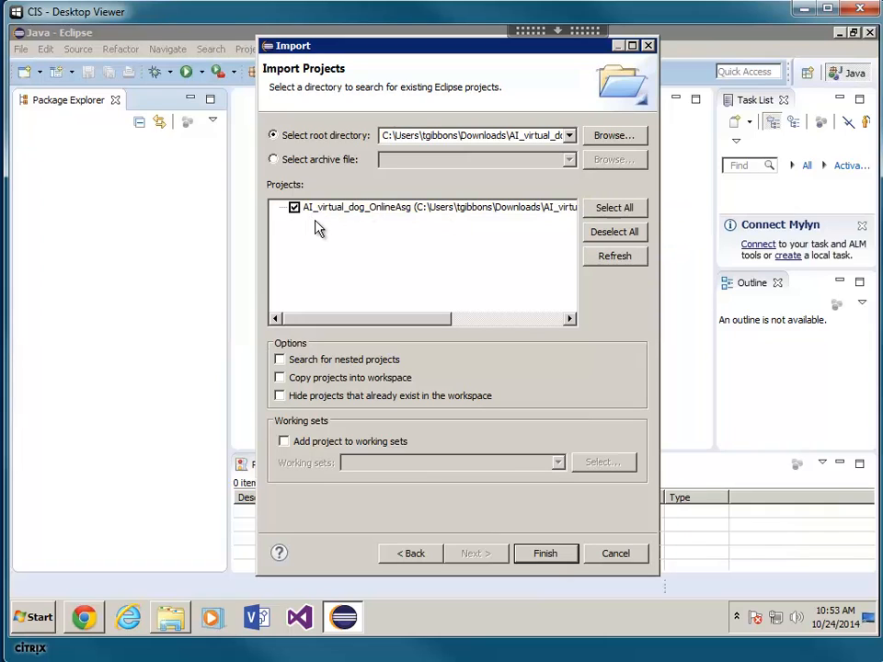
left_click(549, 555)
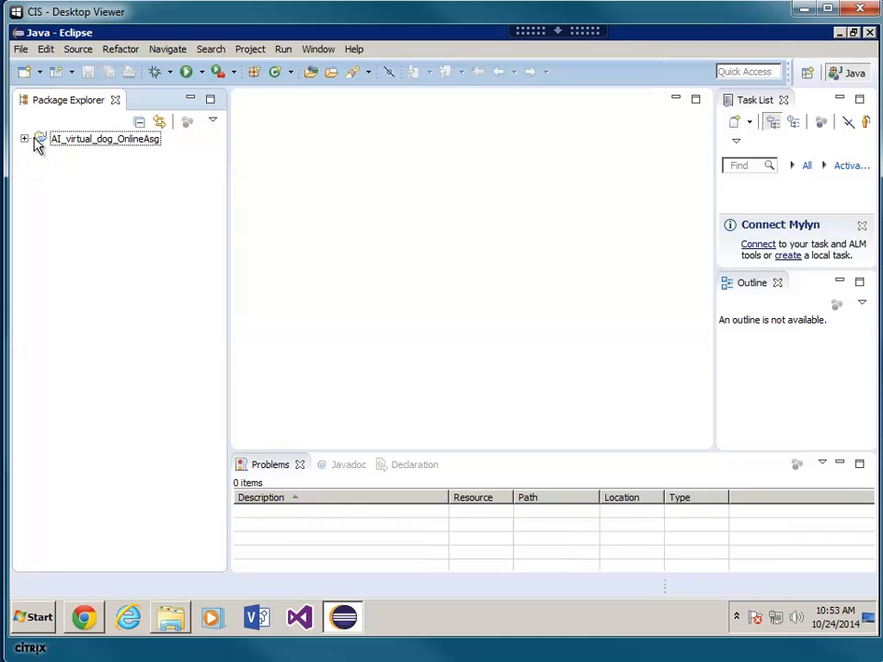
Open dog.java from the project's default package and examine the code down to the pet_dog routine
left_click(24, 139)
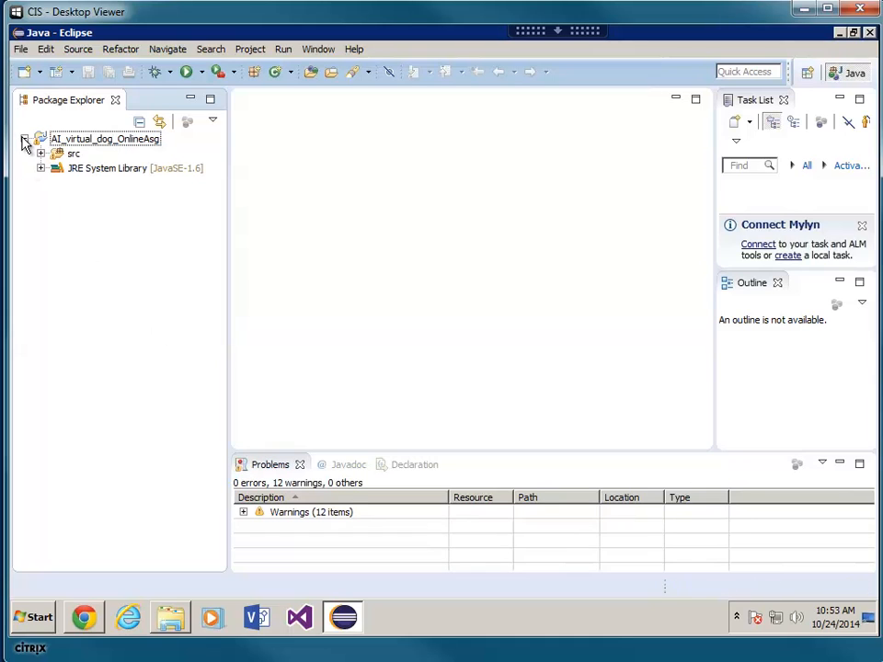
left_click(40, 153)
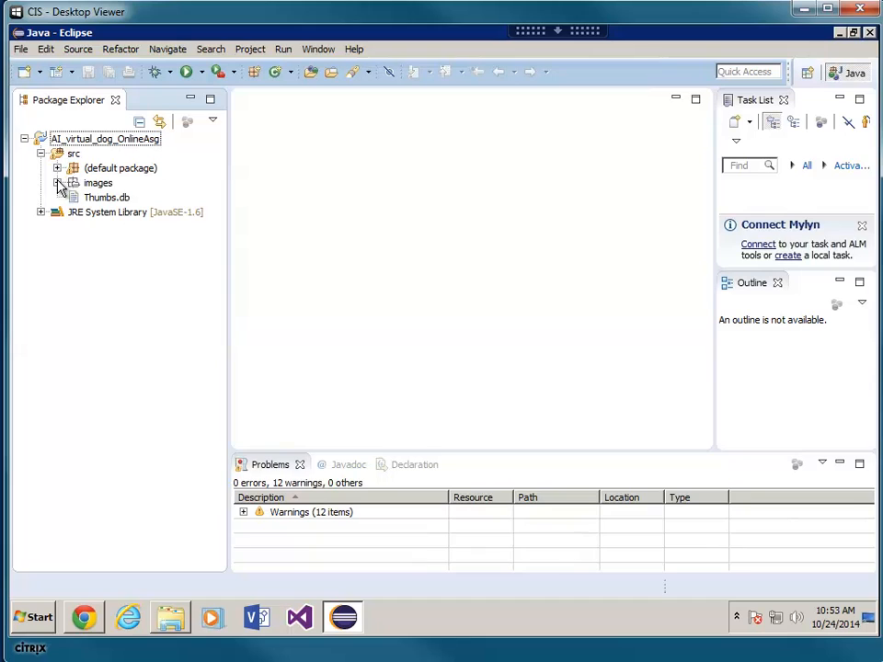
left_click(57, 168)
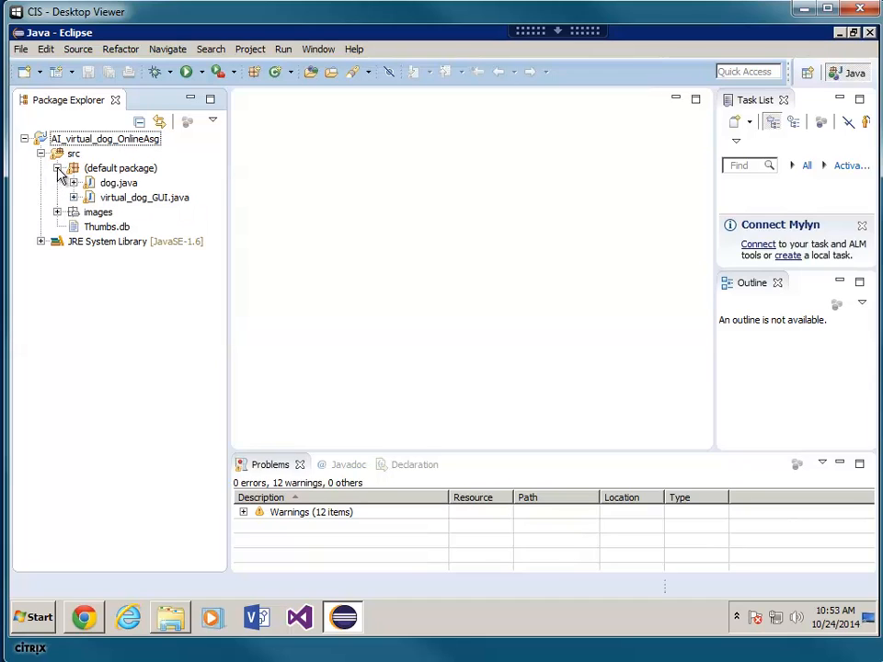
left_click(108, 184)
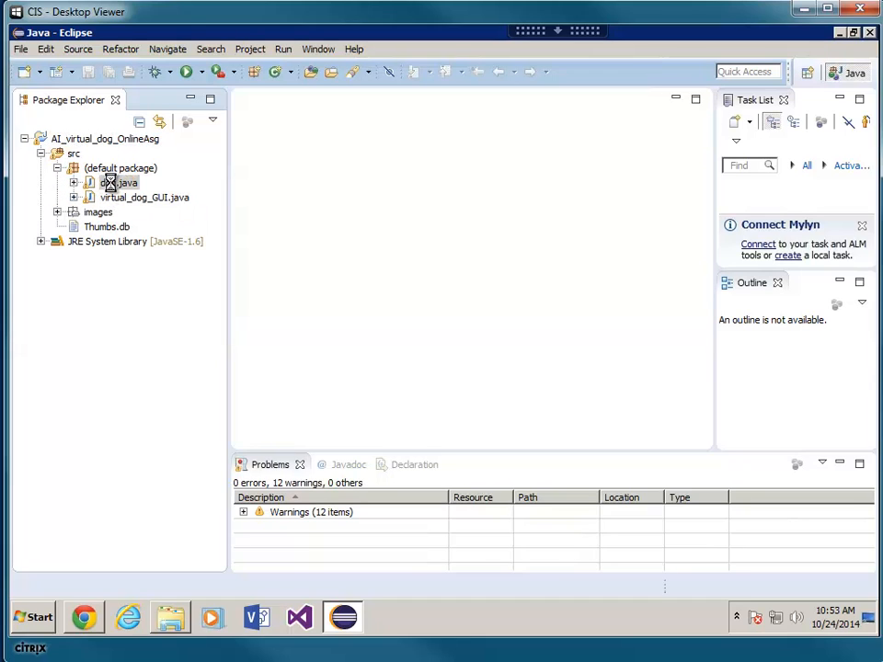
double_click(109, 183)
scroll(469, 276, "down", 6)
scroll(469, 276, "down", 17)
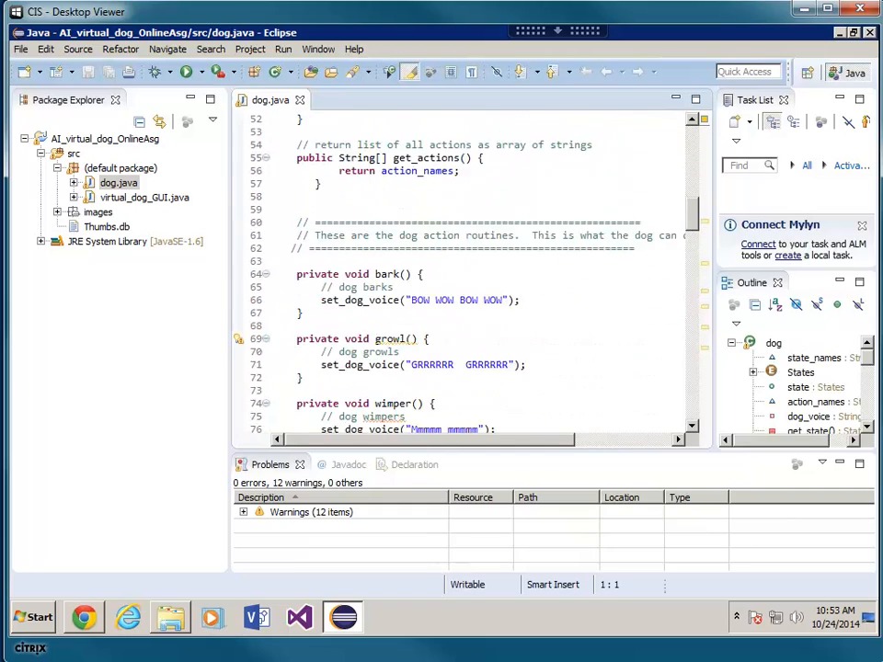
scroll(469, 276, "up", 6)
scroll(469, 276, "down", 1)
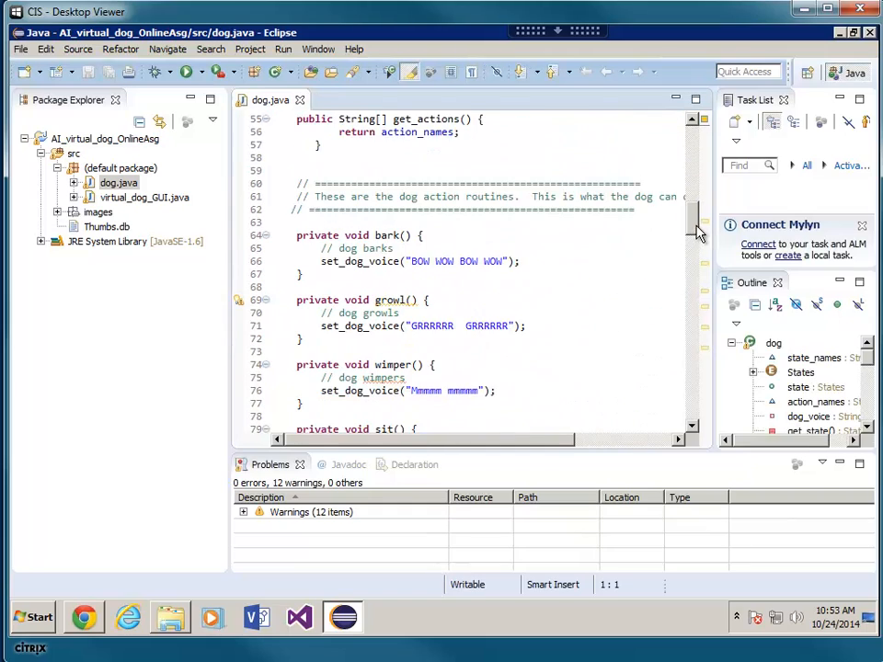
left_click_drag(693, 232, 692, 265)
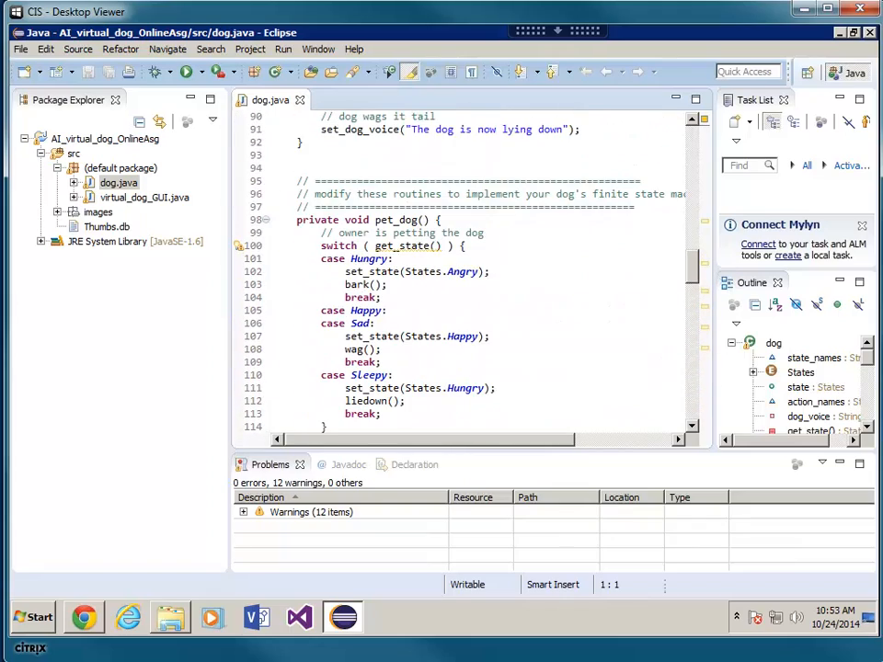
Try to run the program from dog.java and check its Run As options
left_click(186, 72)
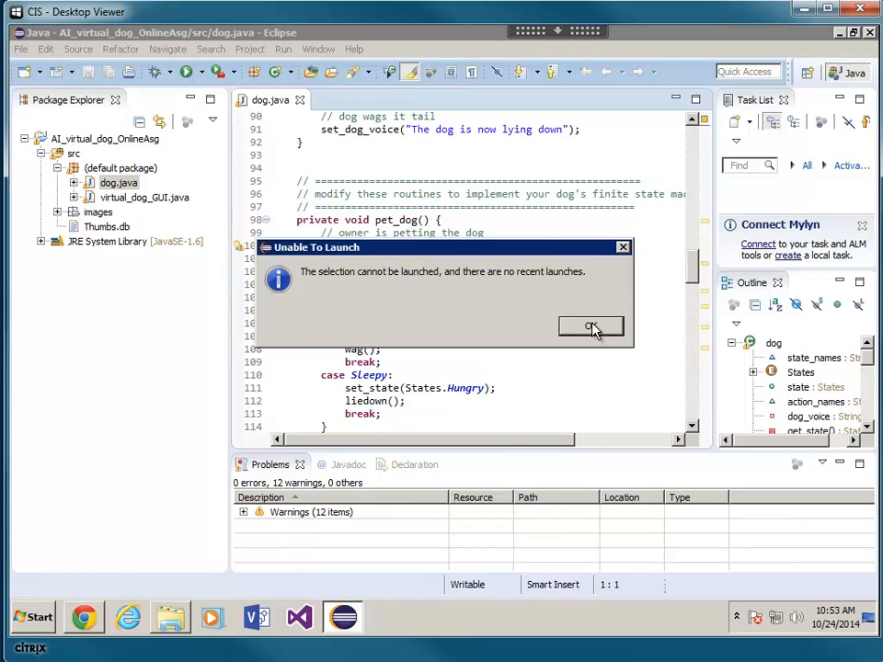
left_click(602, 329)
left_click(202, 74)
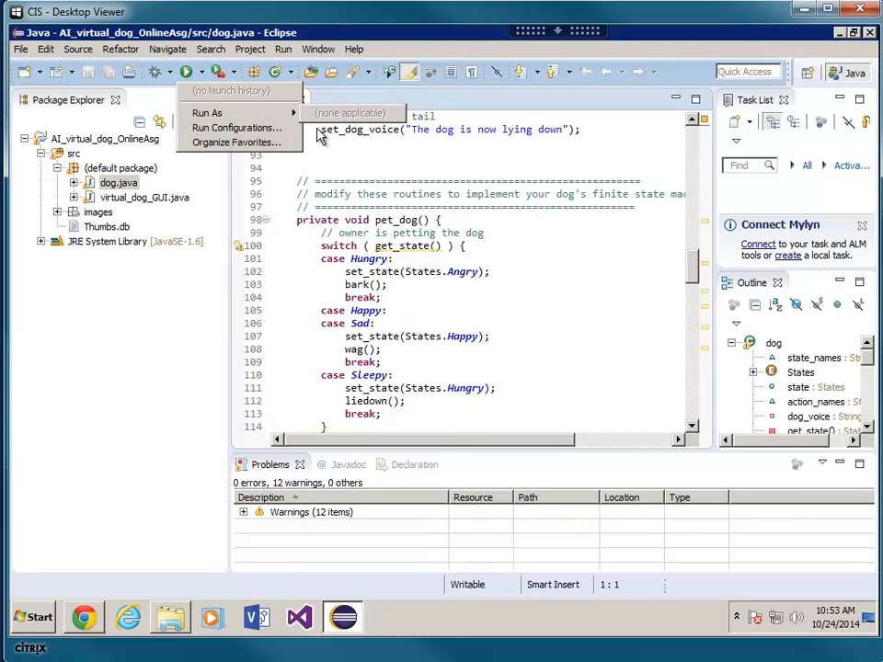
left_click(381, 207)
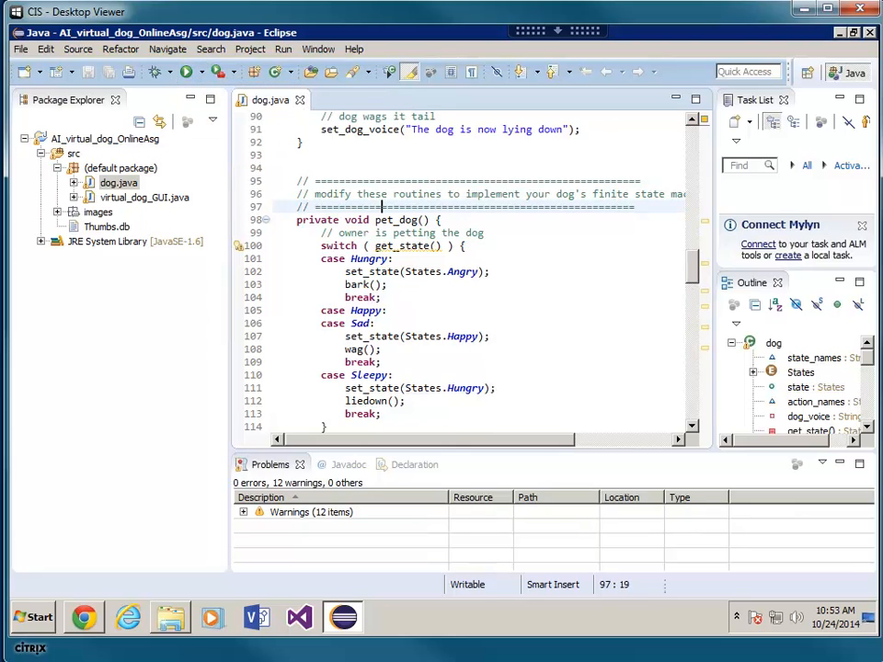
Open virtual_dog_GUI.java and run it as a Java Application
double_click(112, 196)
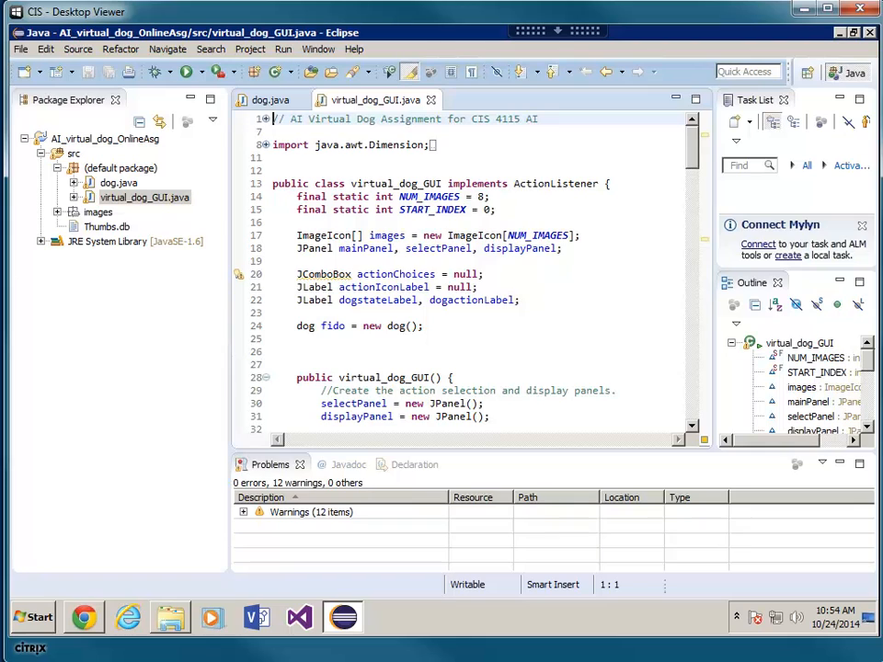
left_click(201, 73)
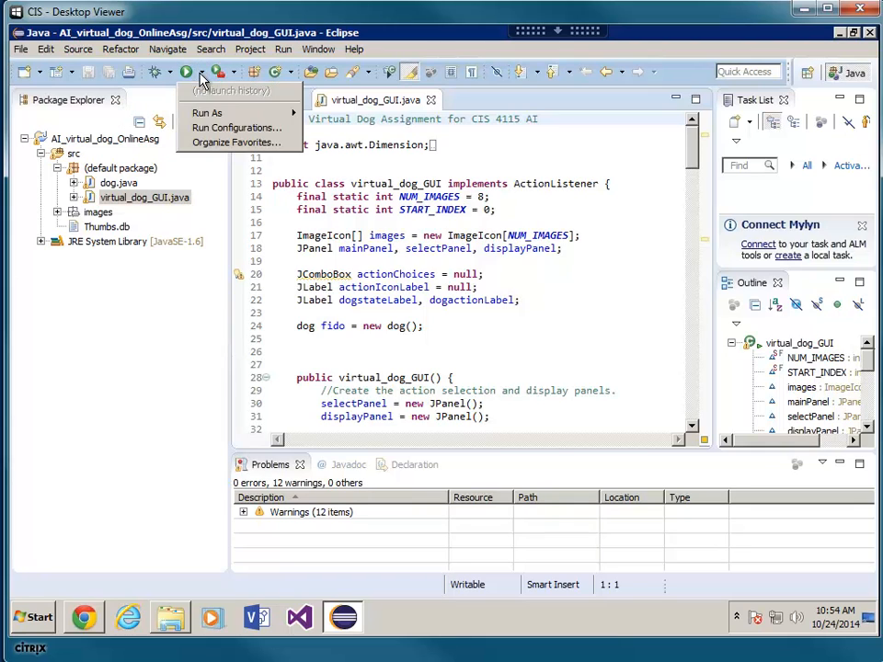
mouse_move(207, 112)
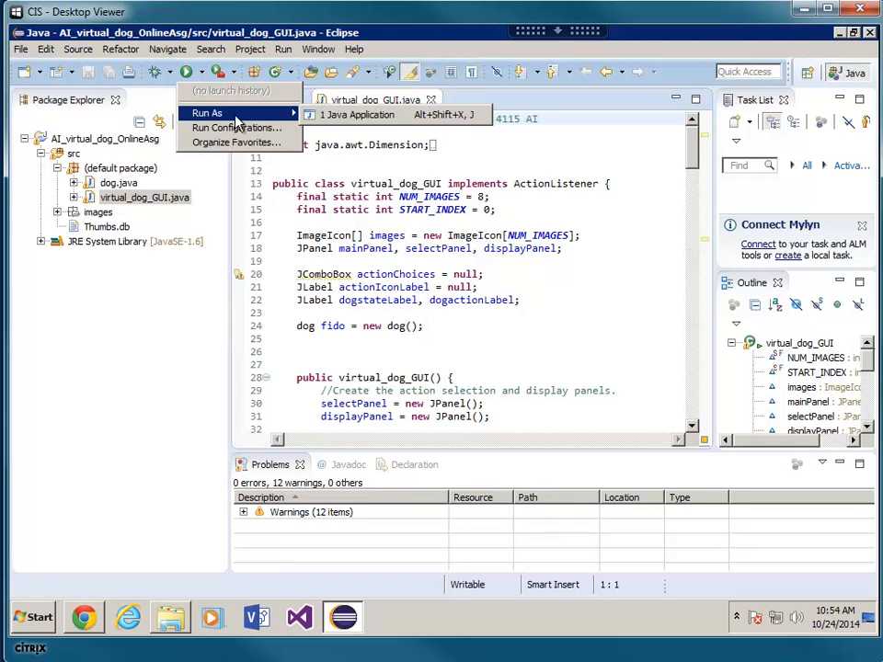
left_click(332, 117)
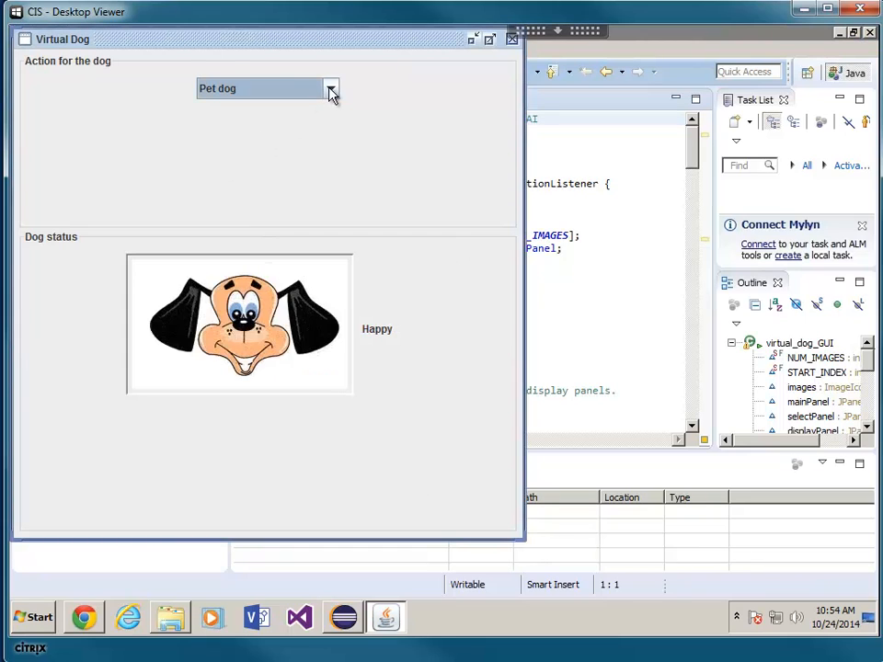
Test the Say 'Good Dog', Feed dog some dog food and Feed dog a treat actions, and close the Virtual Dog window
left_click(331, 88)
left_click(305, 140)
left_click(330, 89)
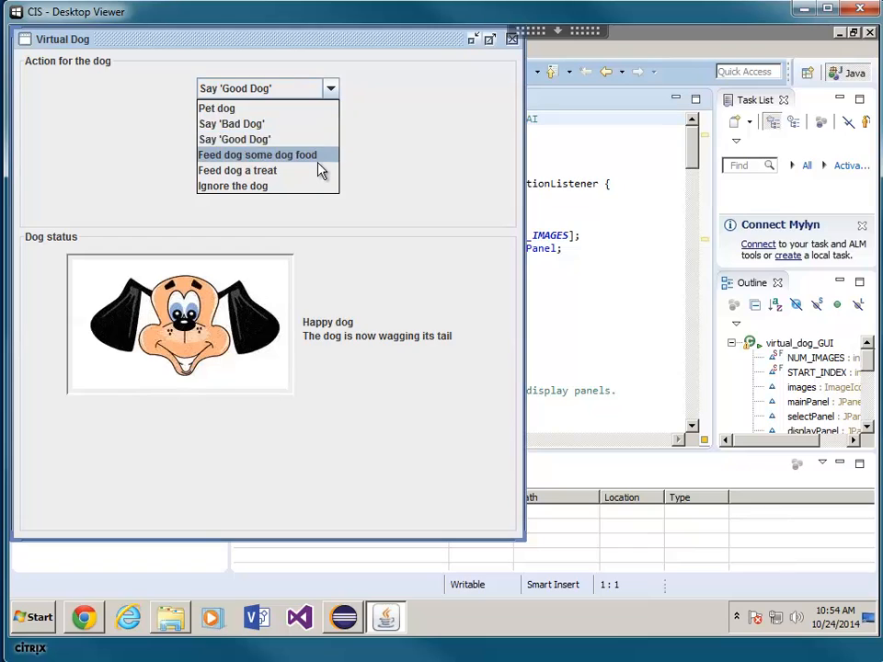
left_click(318, 155)
left_click(334, 93)
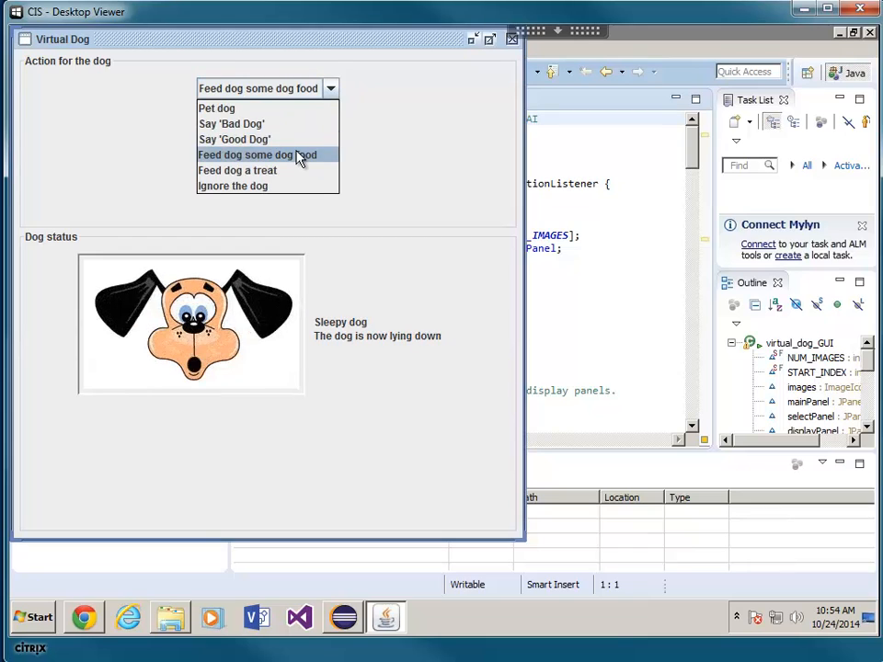
left_click(286, 171)
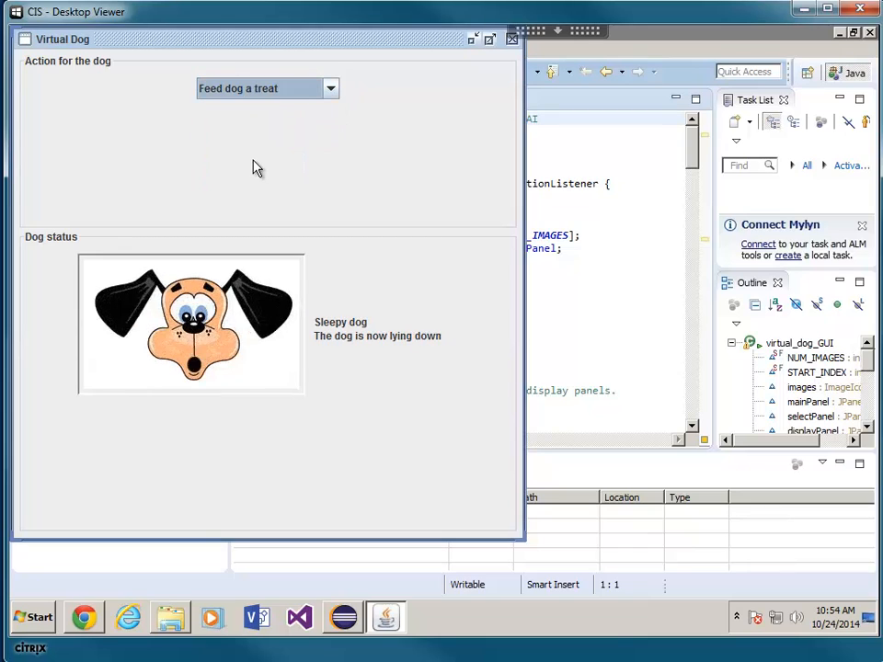
left_click(511, 40)
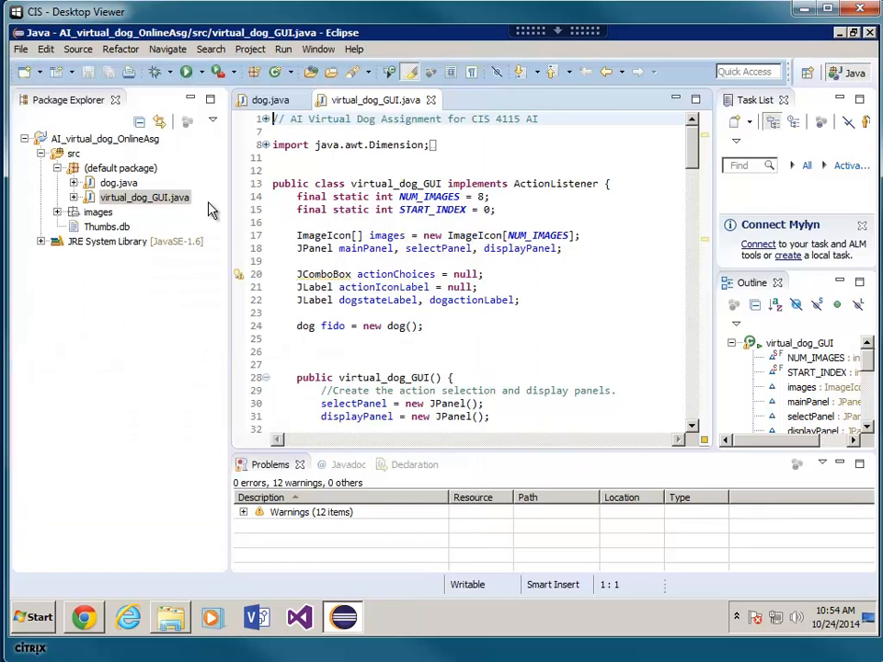
Export the AI_virtual_dog_OnlineAsg project as a General > Archive File in zip format named Assignment 1
left_click(42, 154)
left_click(24, 139)
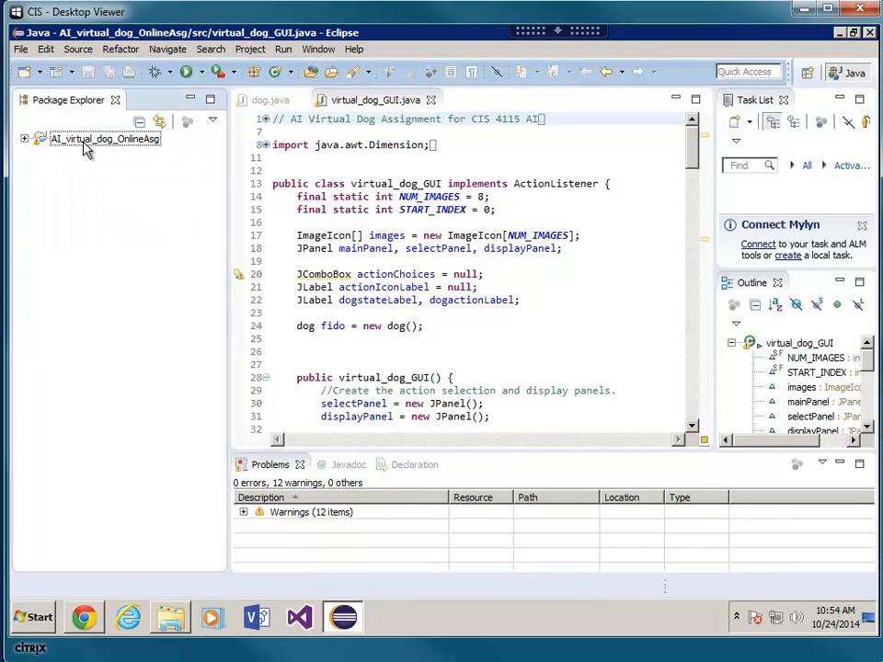
left_click(25, 139)
left_click(82, 142)
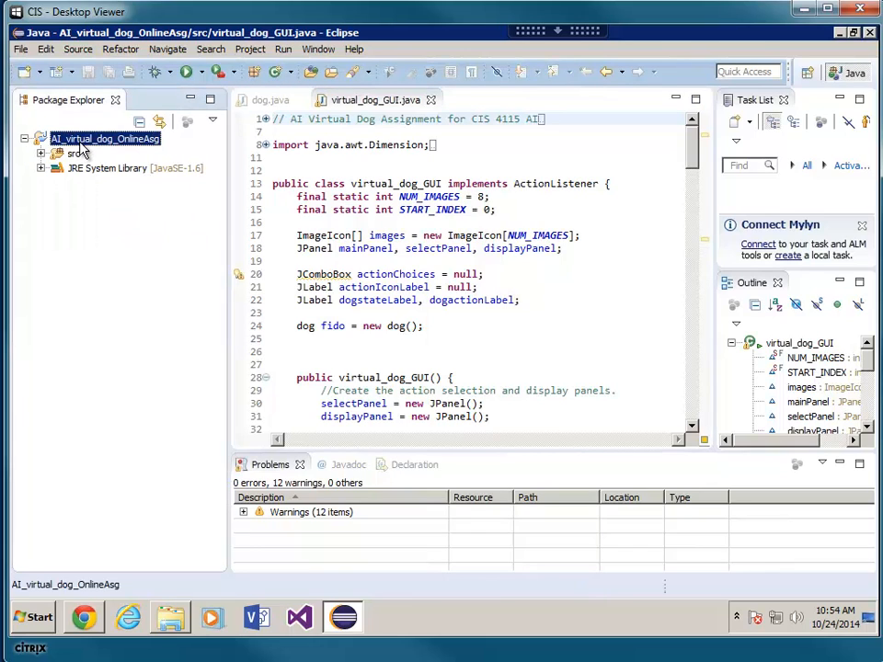
right_click(79, 145)
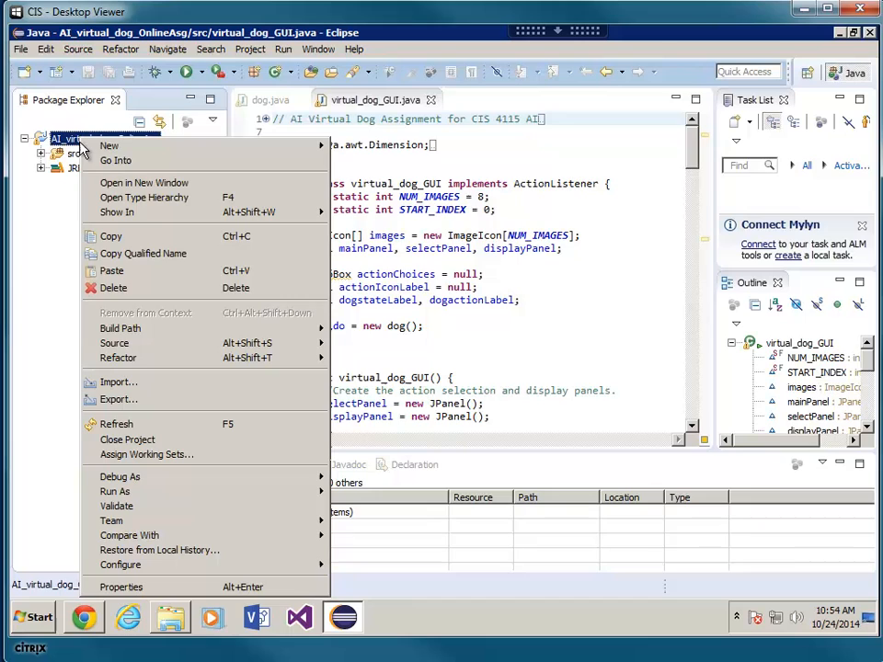
left_click(135, 404)
left_click(285, 173)
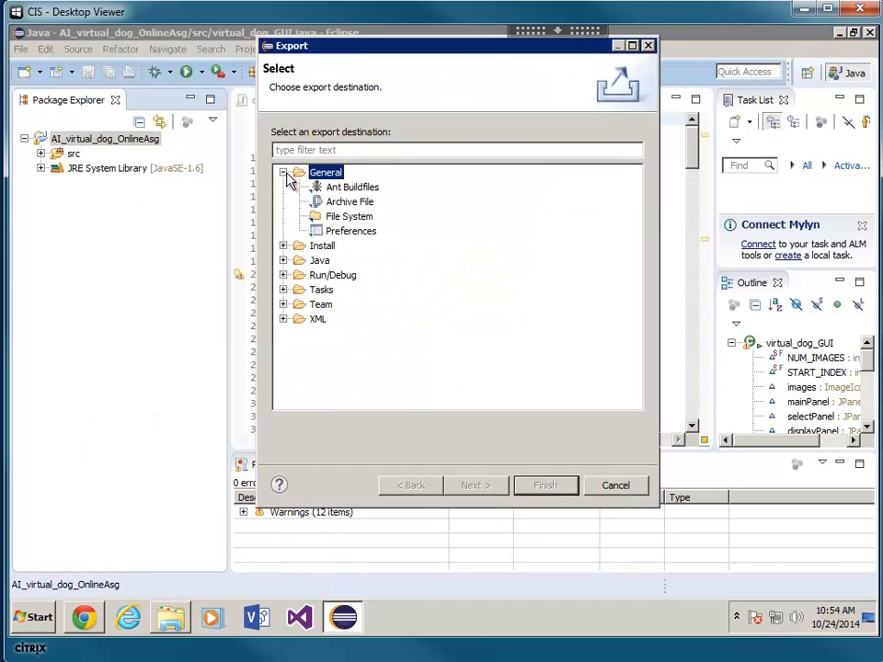
left_click(353, 208)
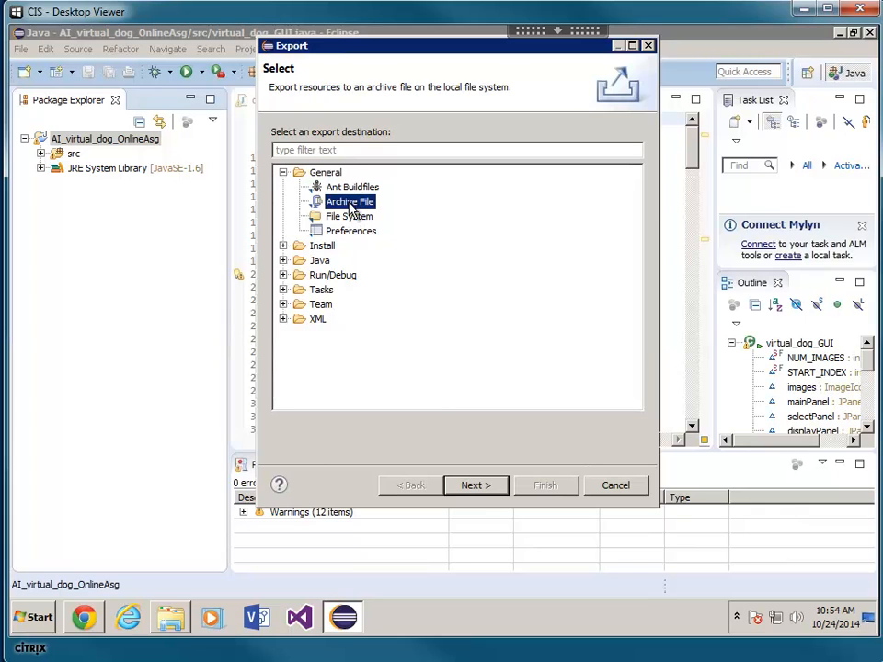
left_click(480, 487)
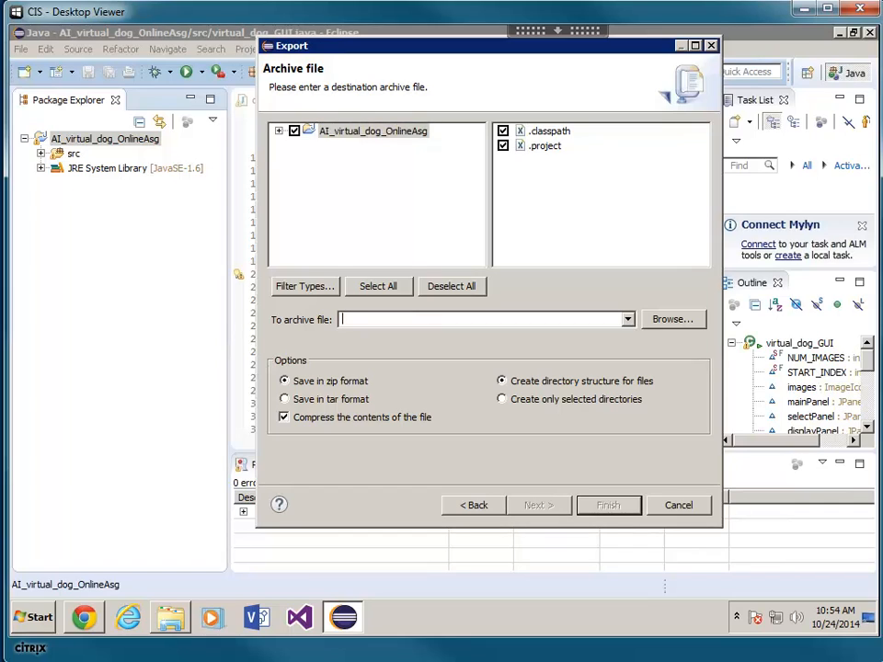
type("Assignment 1")
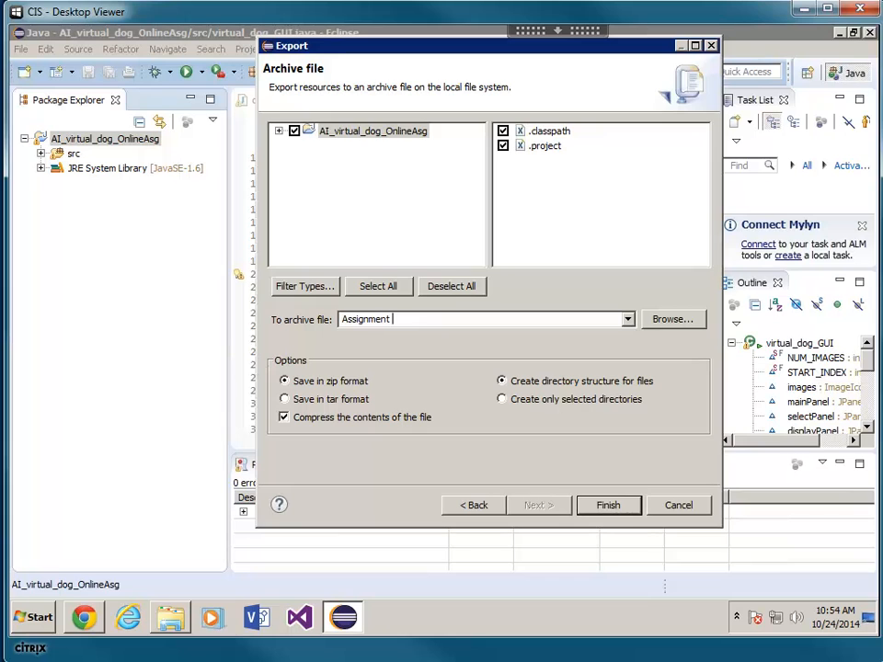
left_click(607, 504)
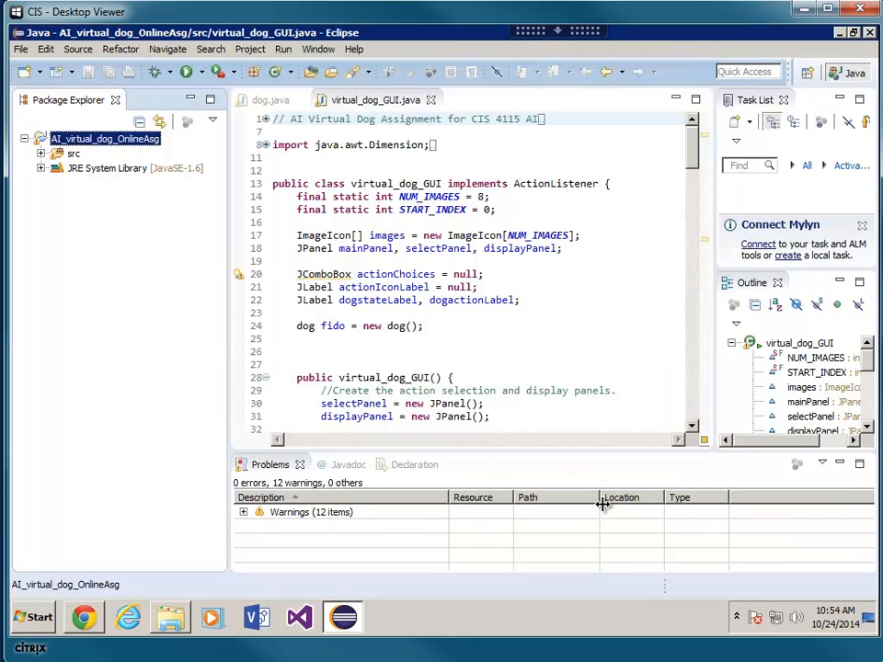
Check the destination folder of the Assignment 1.zip archive export for AI_virtual_dog_OnlineAsg, and cancel without exporting again
left_click(175, 623)
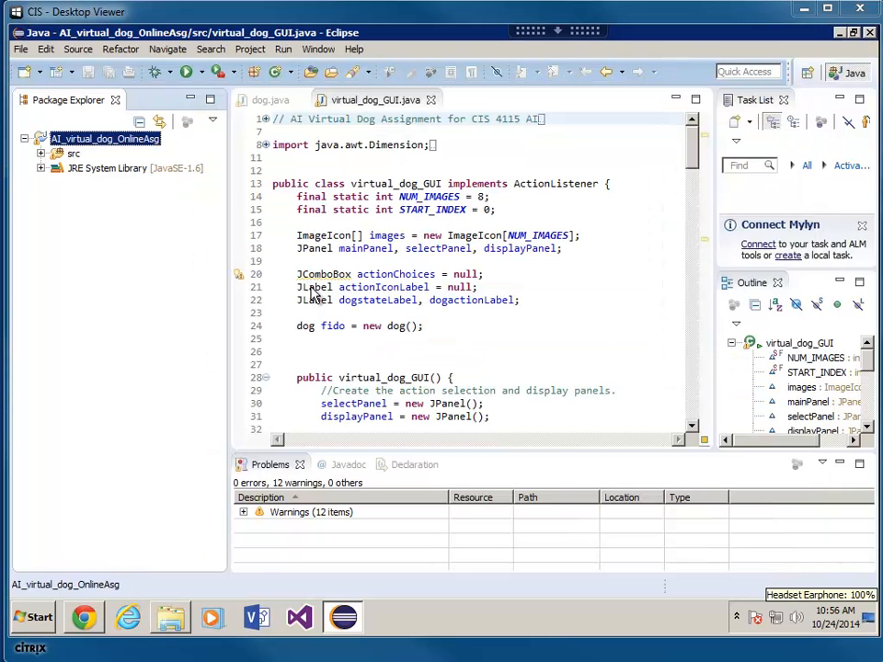
right_click(82, 137)
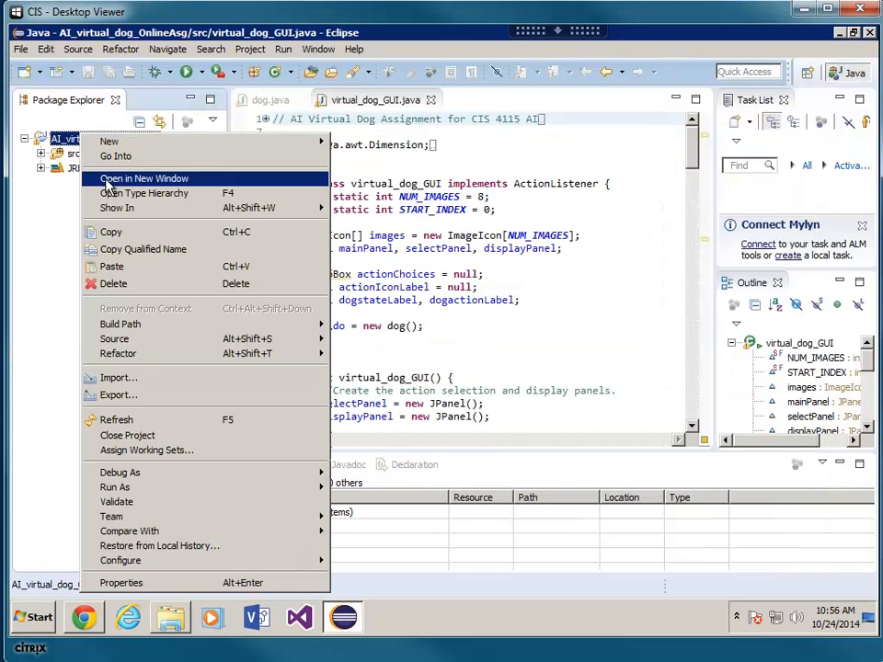
left_click(124, 396)
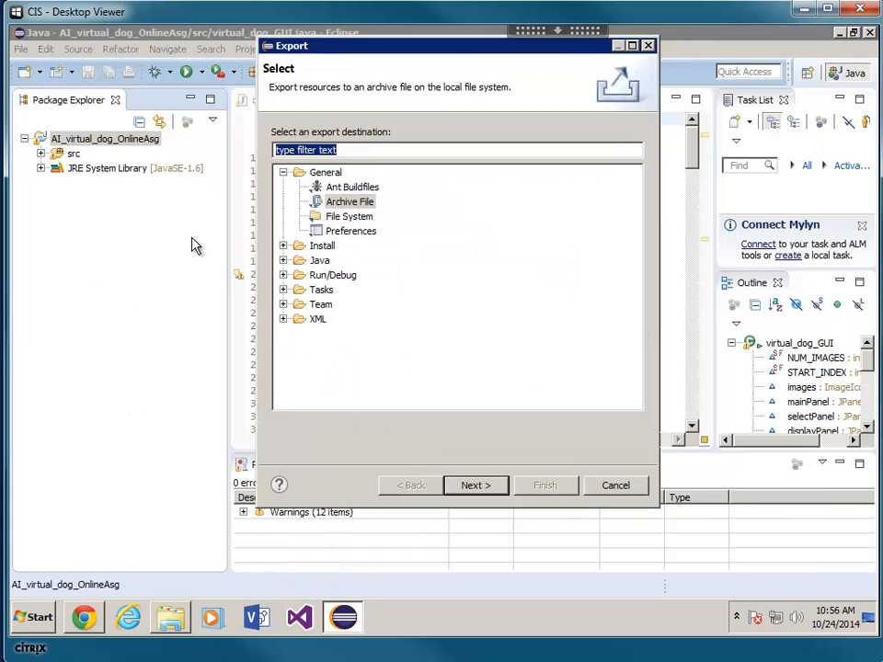
left_click(491, 487)
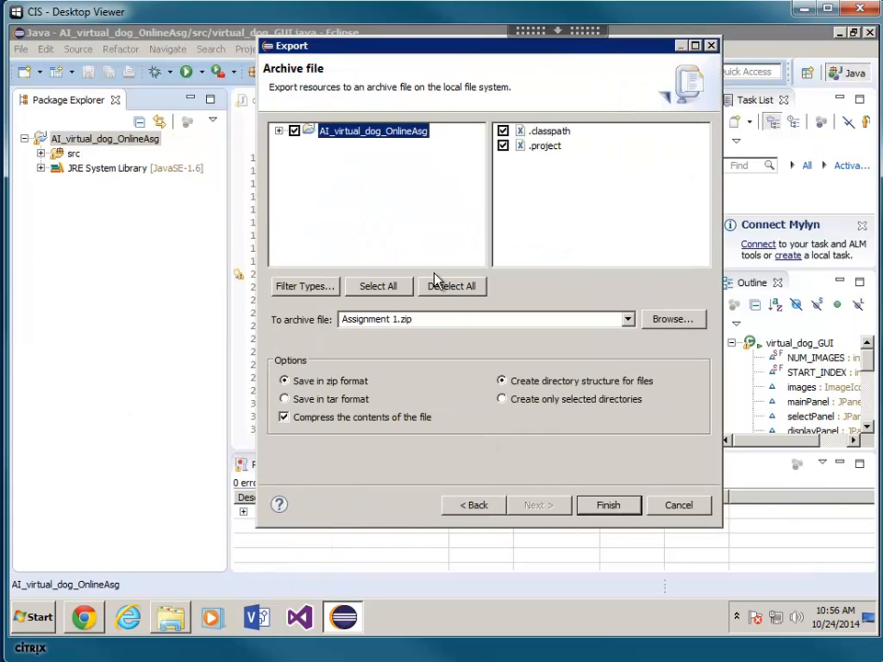
left_click(691, 327)
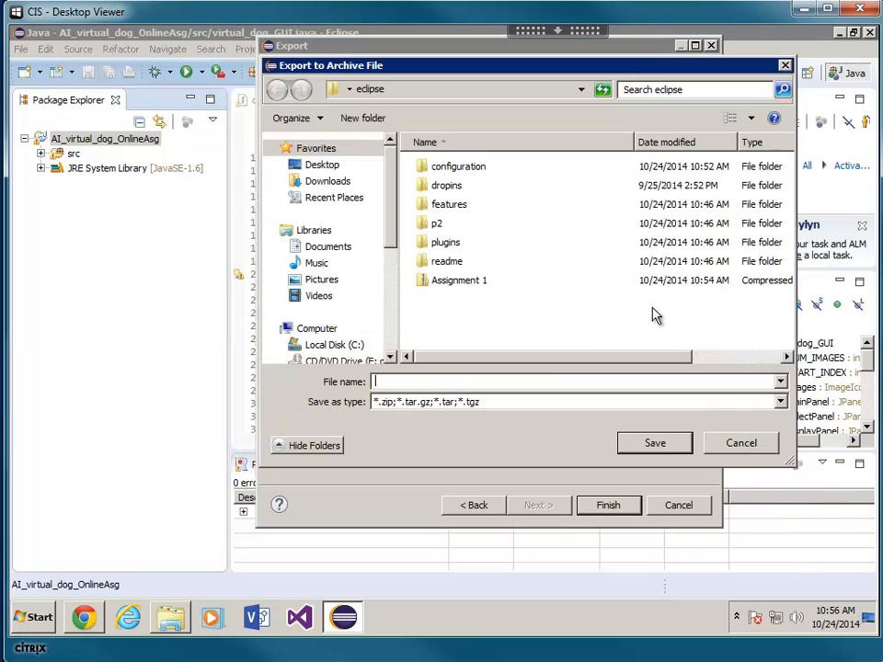
left_click(583, 89)
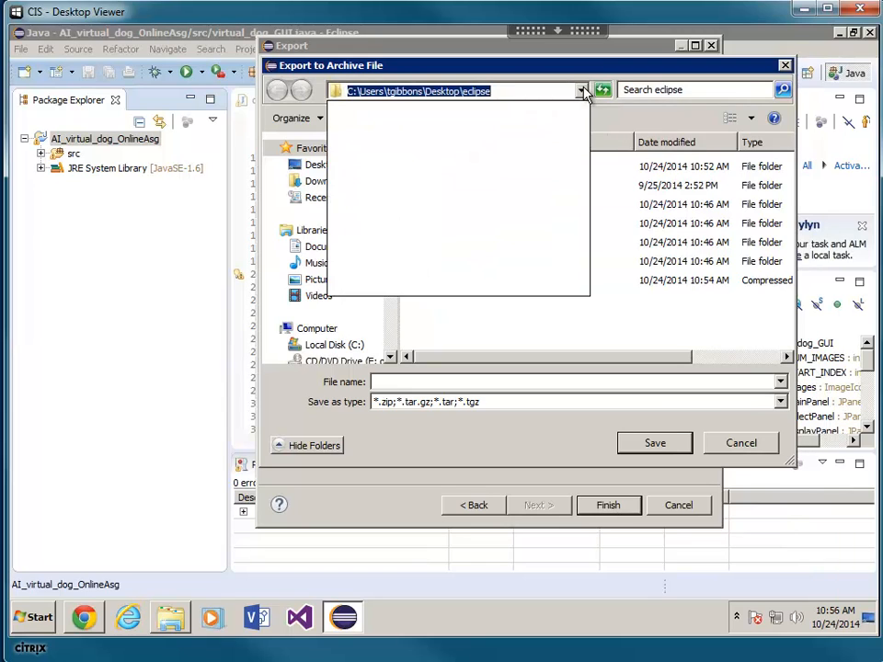
left_click(582, 89)
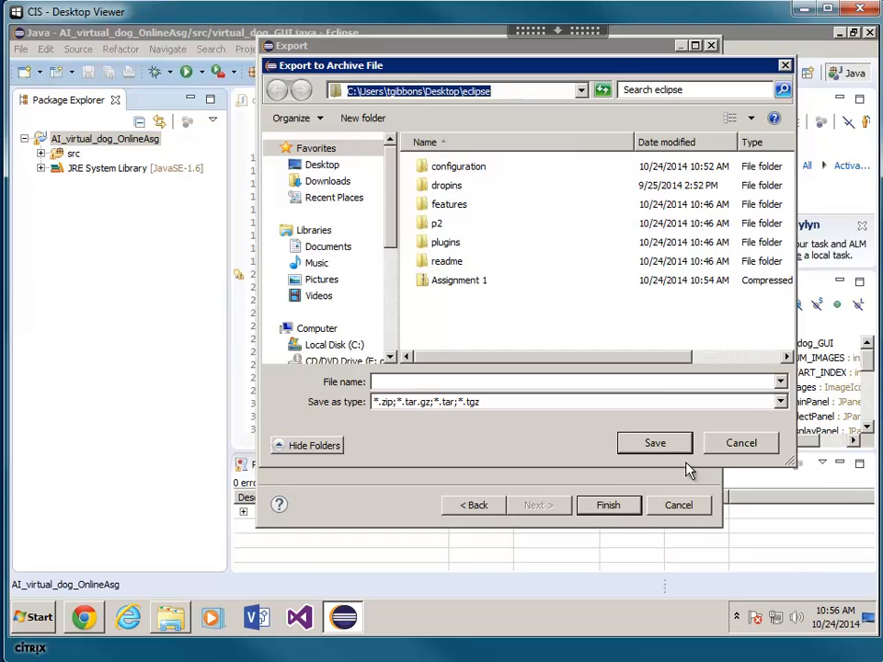
left_click(732, 445)
left_click(684, 507)
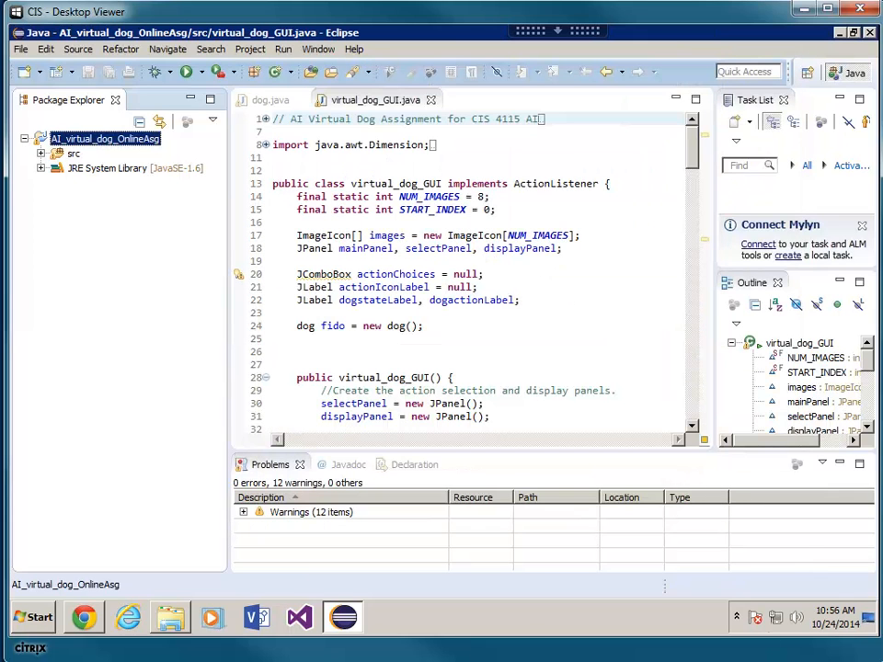
Switch to Windows Explorer, locate the exported Assignment 1 zip in the eclipse folder, and close the folder window
left_click(179, 617)
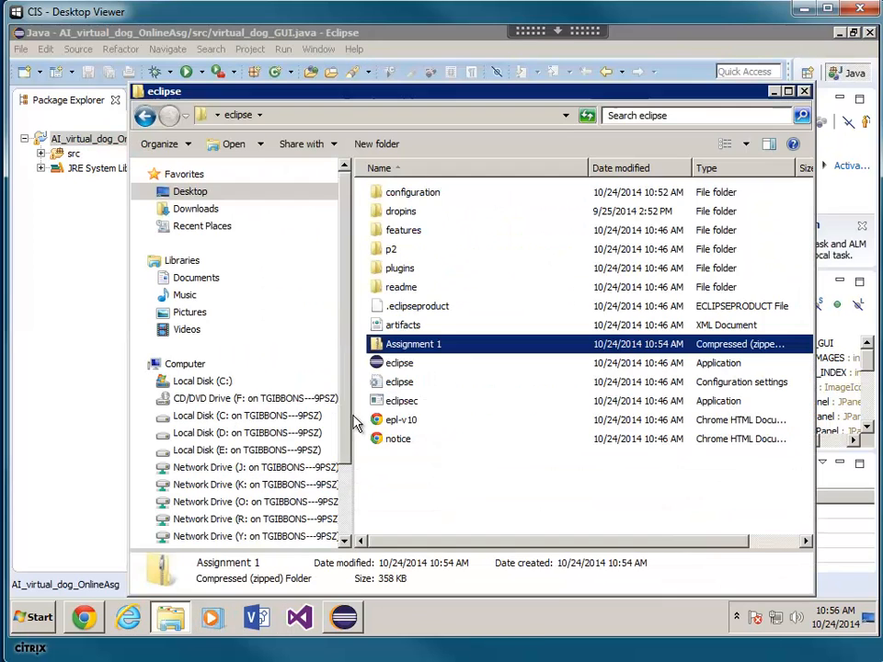
left_click(403, 379)
left_click(411, 352)
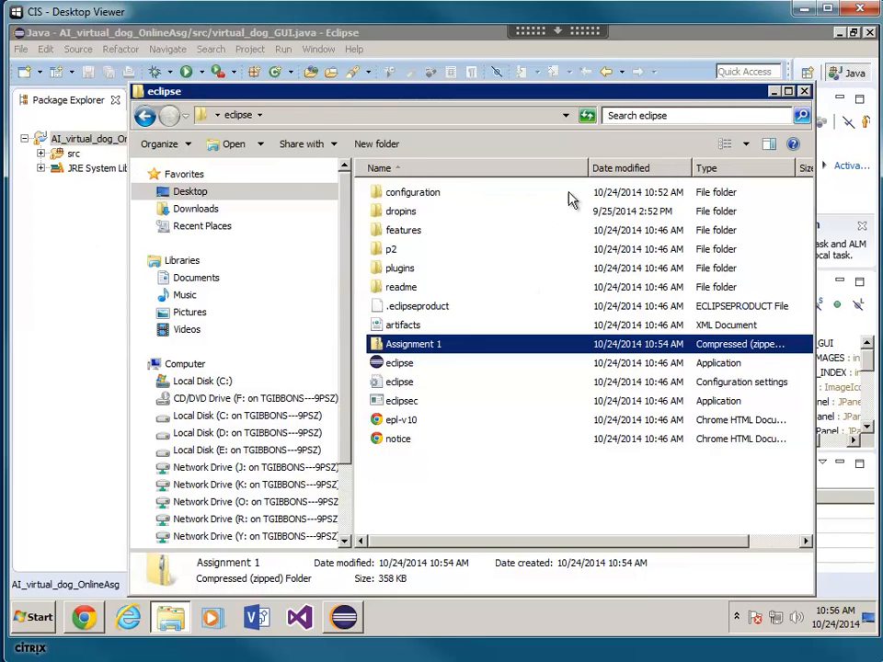
left_click(805, 92)
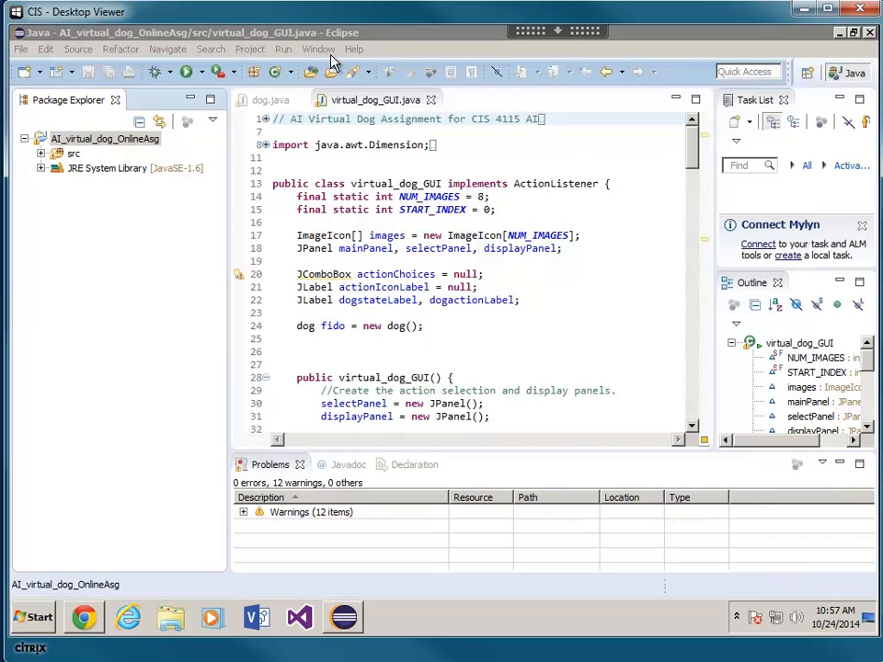
Exit Eclipse and close the Java SE Development Kit 8 download page in Chrome
left_click(870, 33)
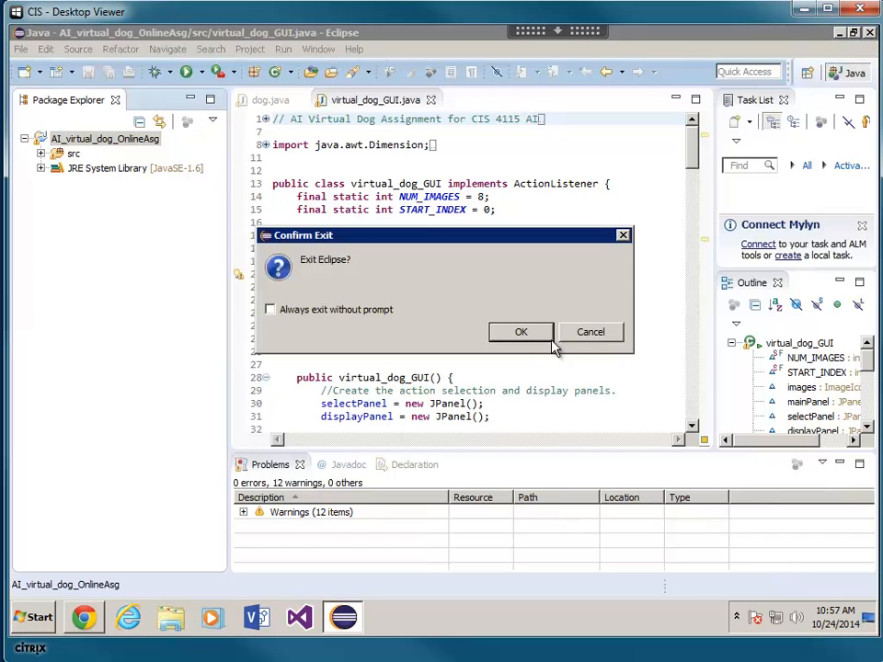
left_click(520, 333)
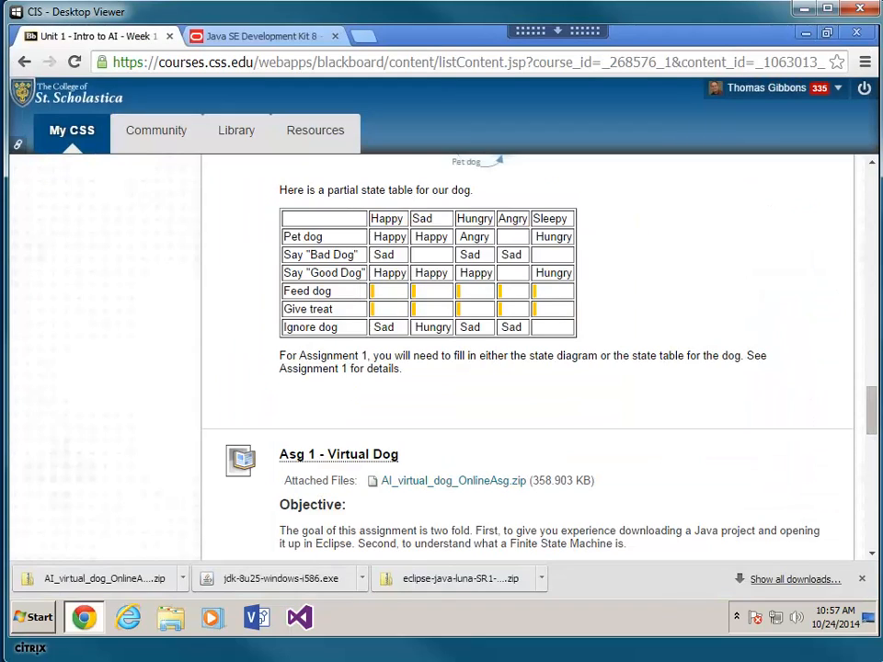
left_click(291, 41)
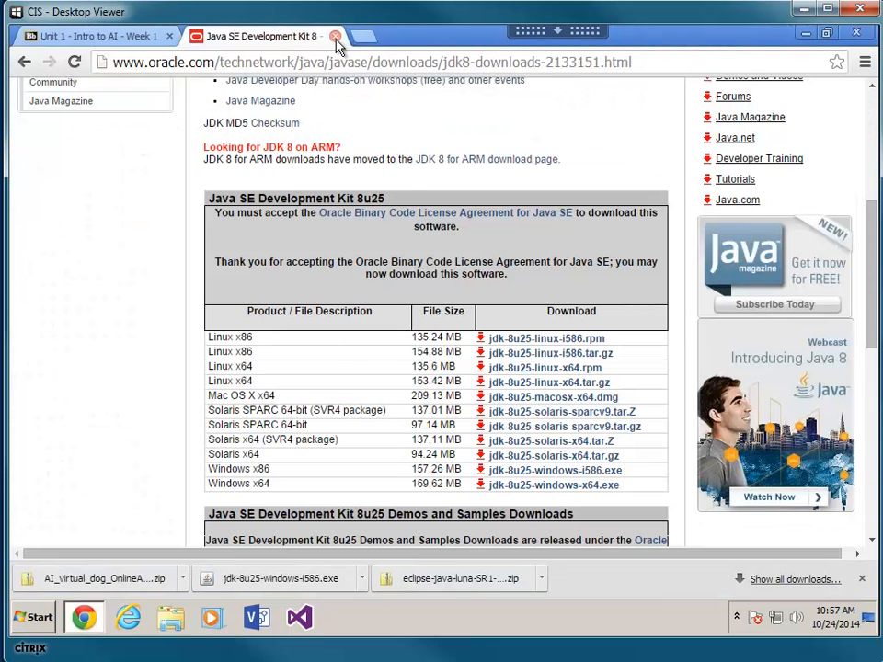
left_click(335, 36)
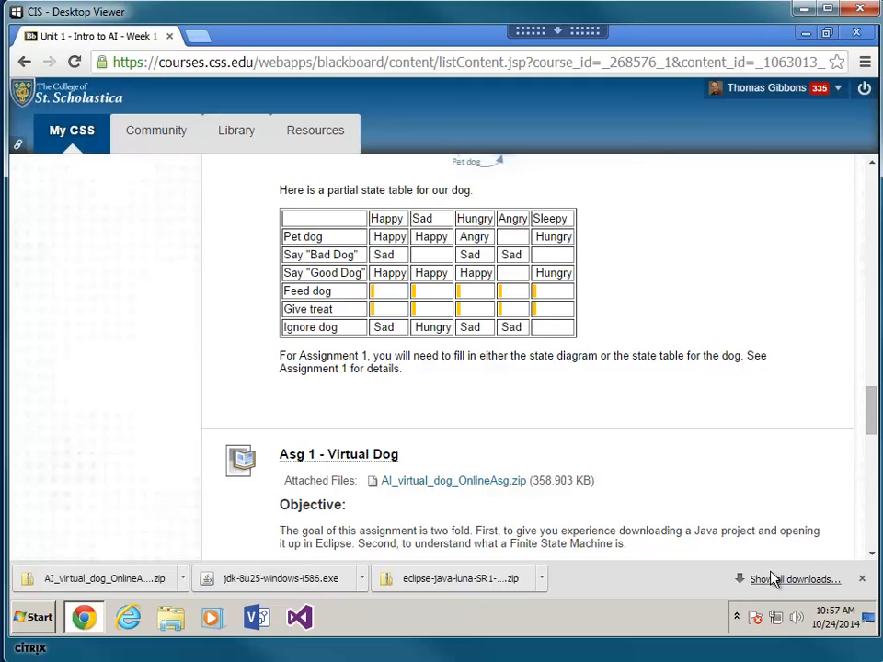